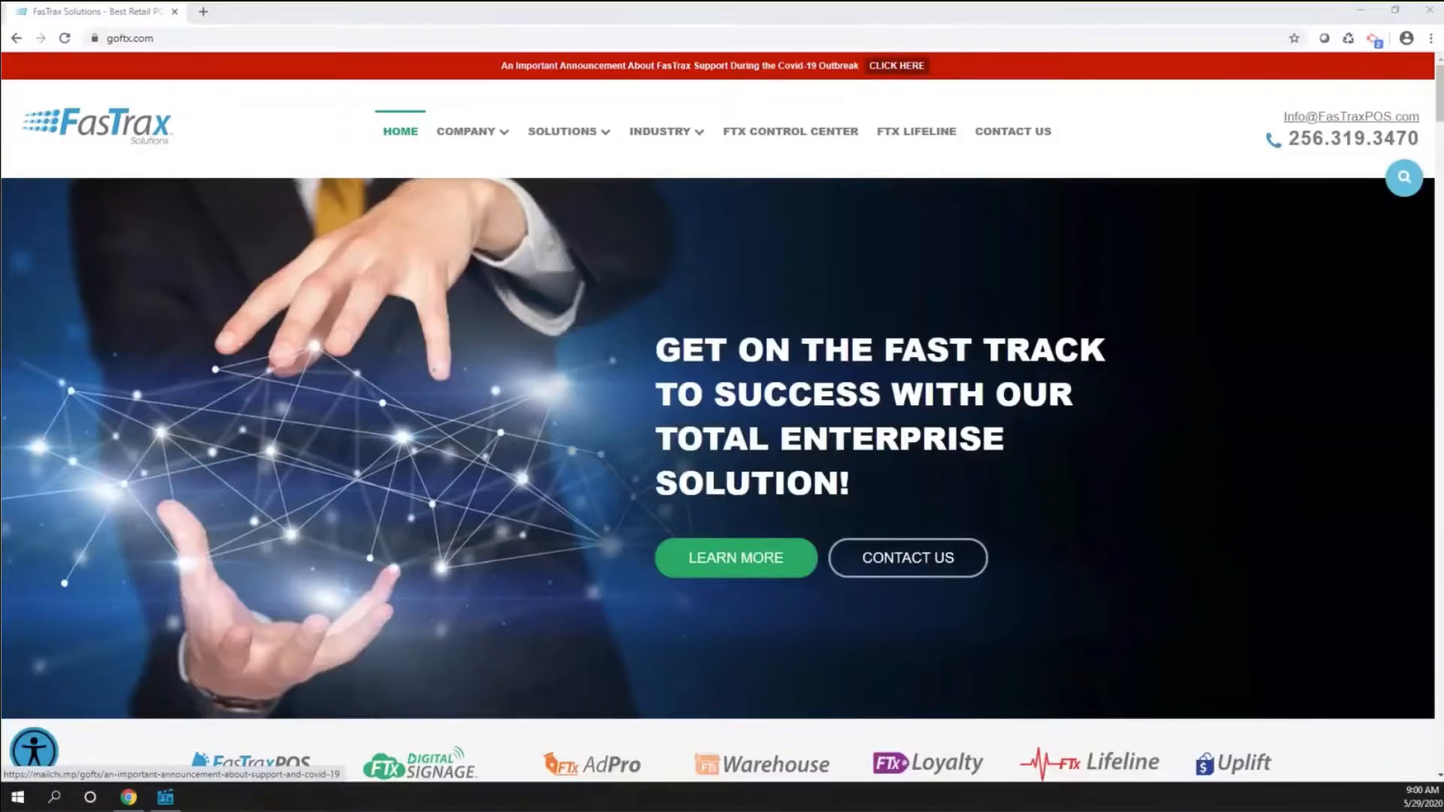
Open the Weekly training webinars page from the product support options on goftx.com's FTX Lifeline page.
{"action": "left_click", "coordinate": [174, 40]}
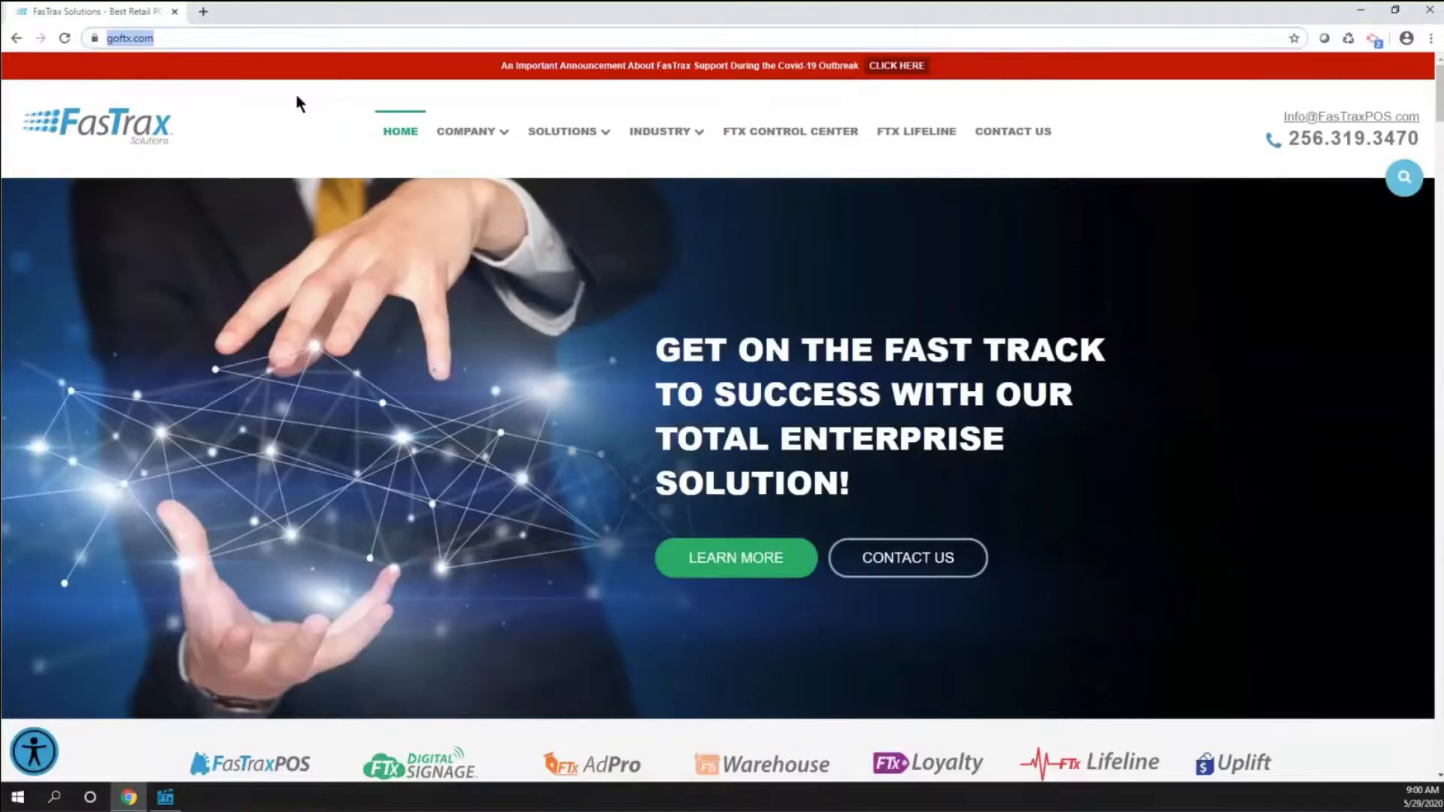
{"action": "left_click", "coordinate": [915, 133]}
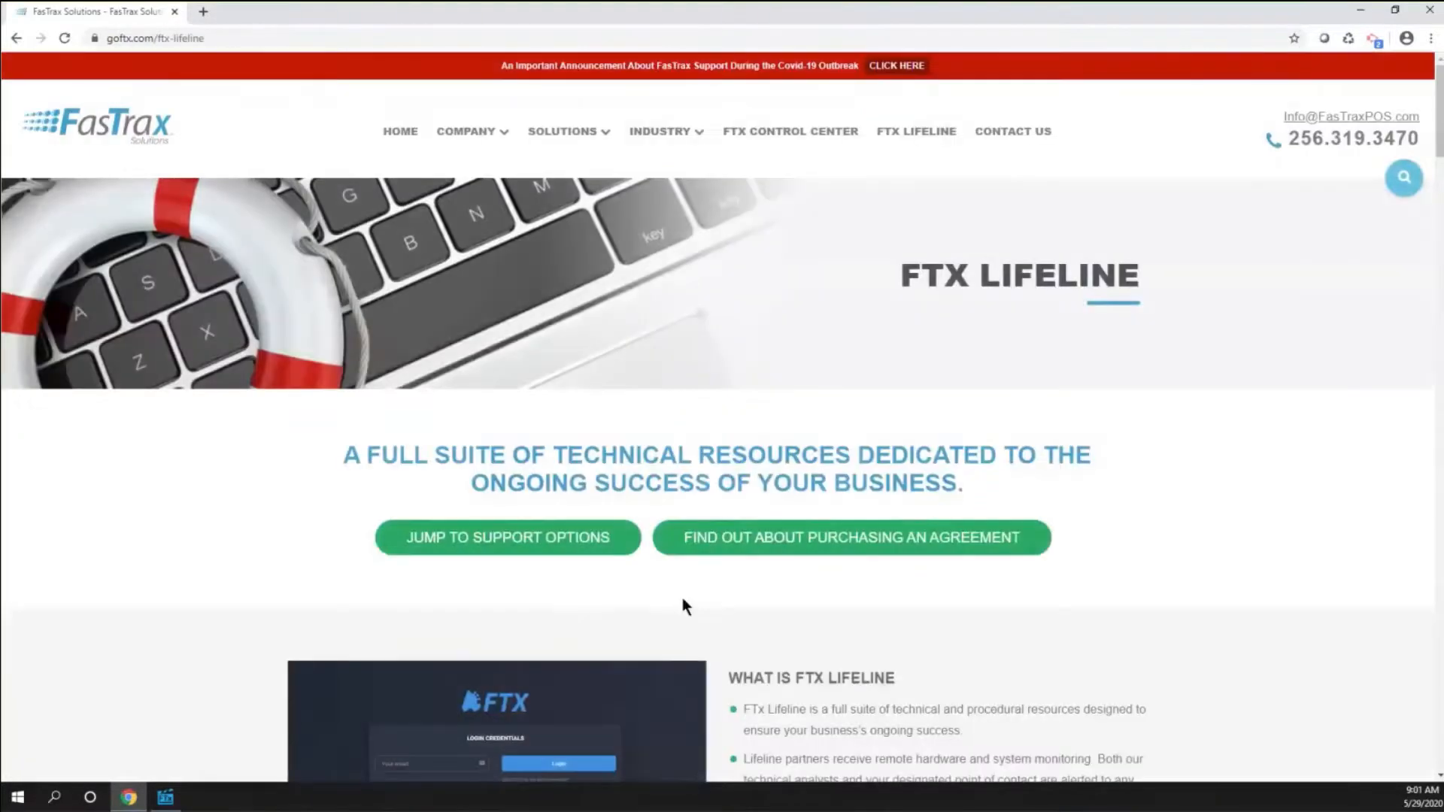
{"action": "scroll", "coordinate": [670, 573], "scroll_direction": "down", "scroll_amount": 8}
{"action": "scroll", "coordinate": [671, 564], "scroll_direction": "down", "scroll_amount": 4}
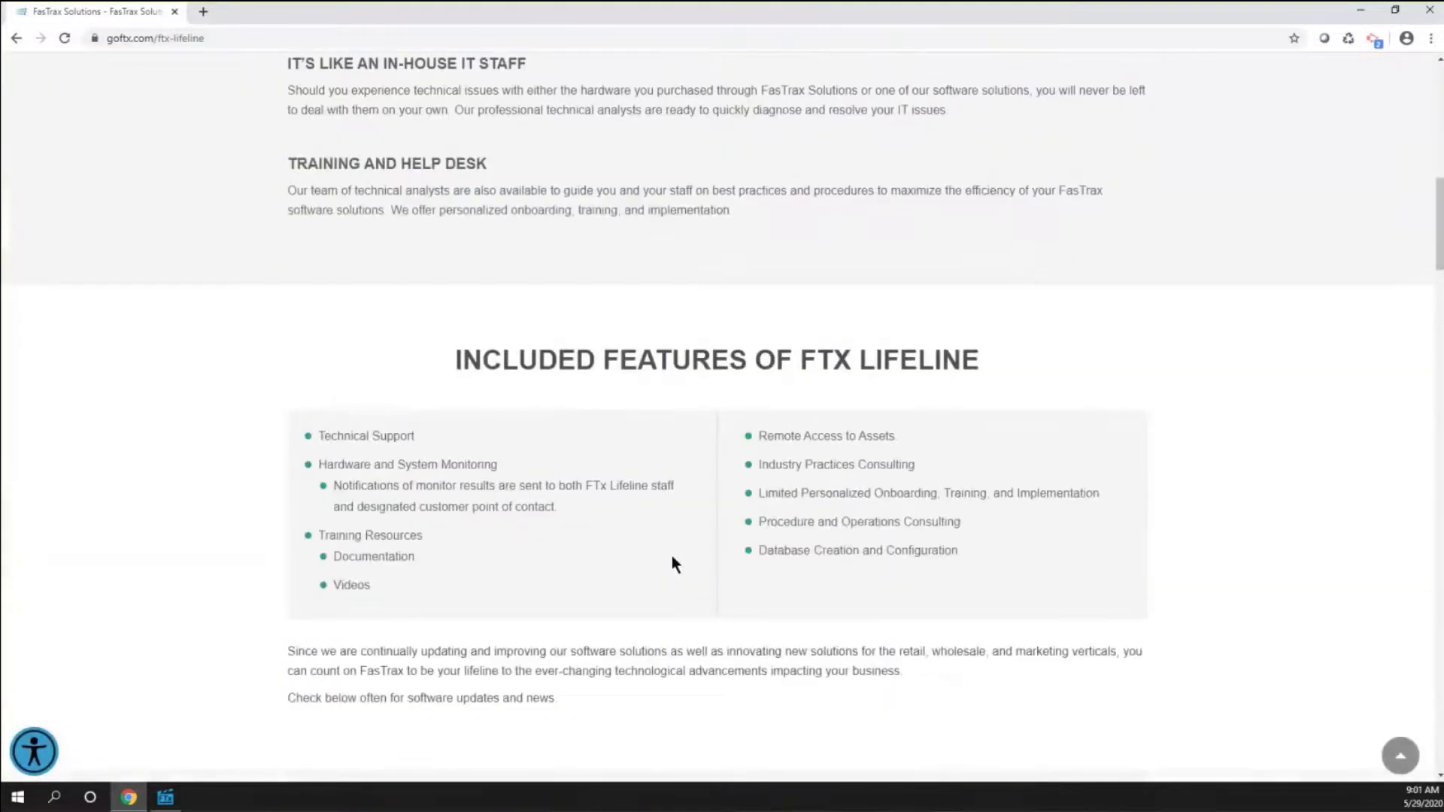
{"action": "scroll", "coordinate": [671, 564], "scroll_direction": "down", "scroll_amount": 12}
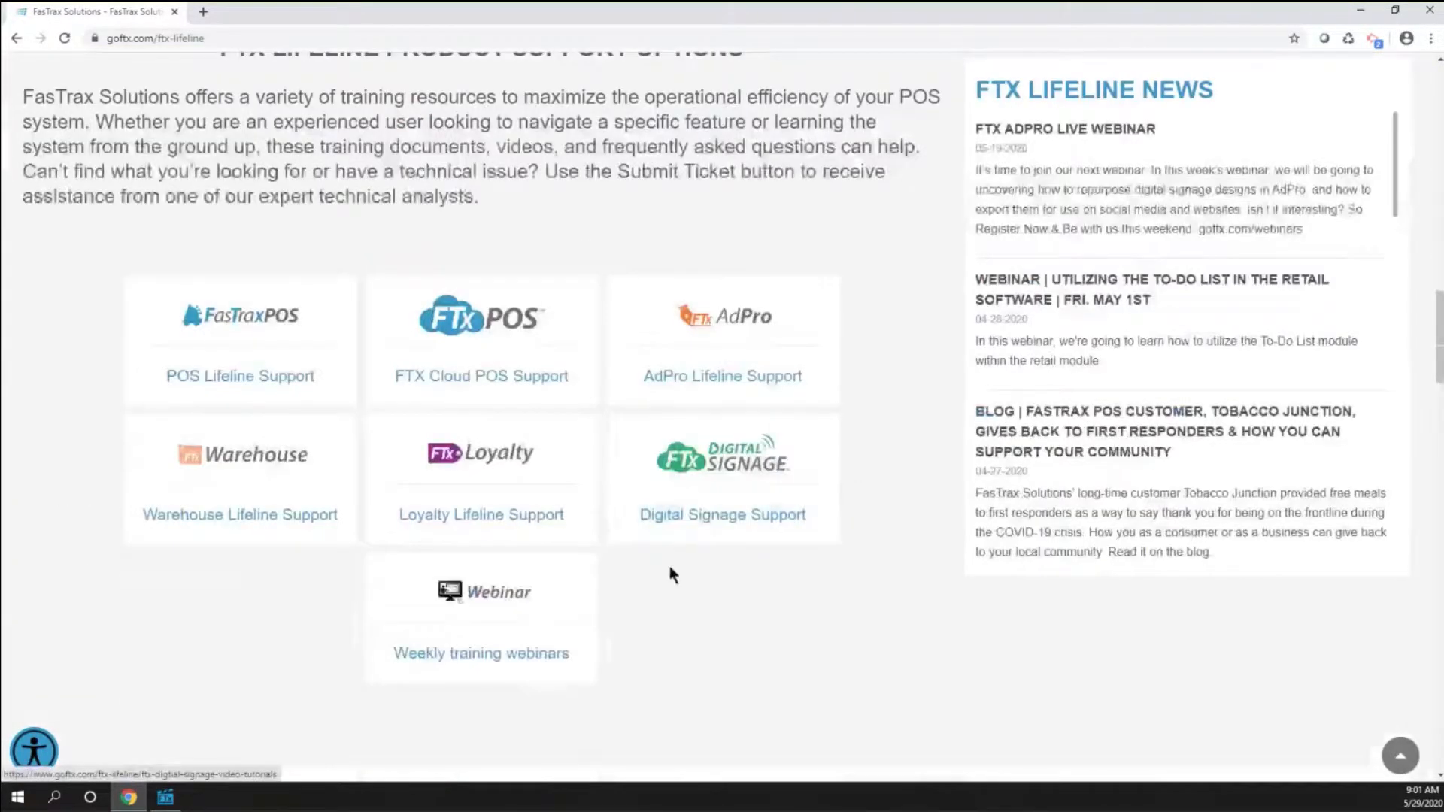
{"action": "left_click", "coordinate": [482, 604]}
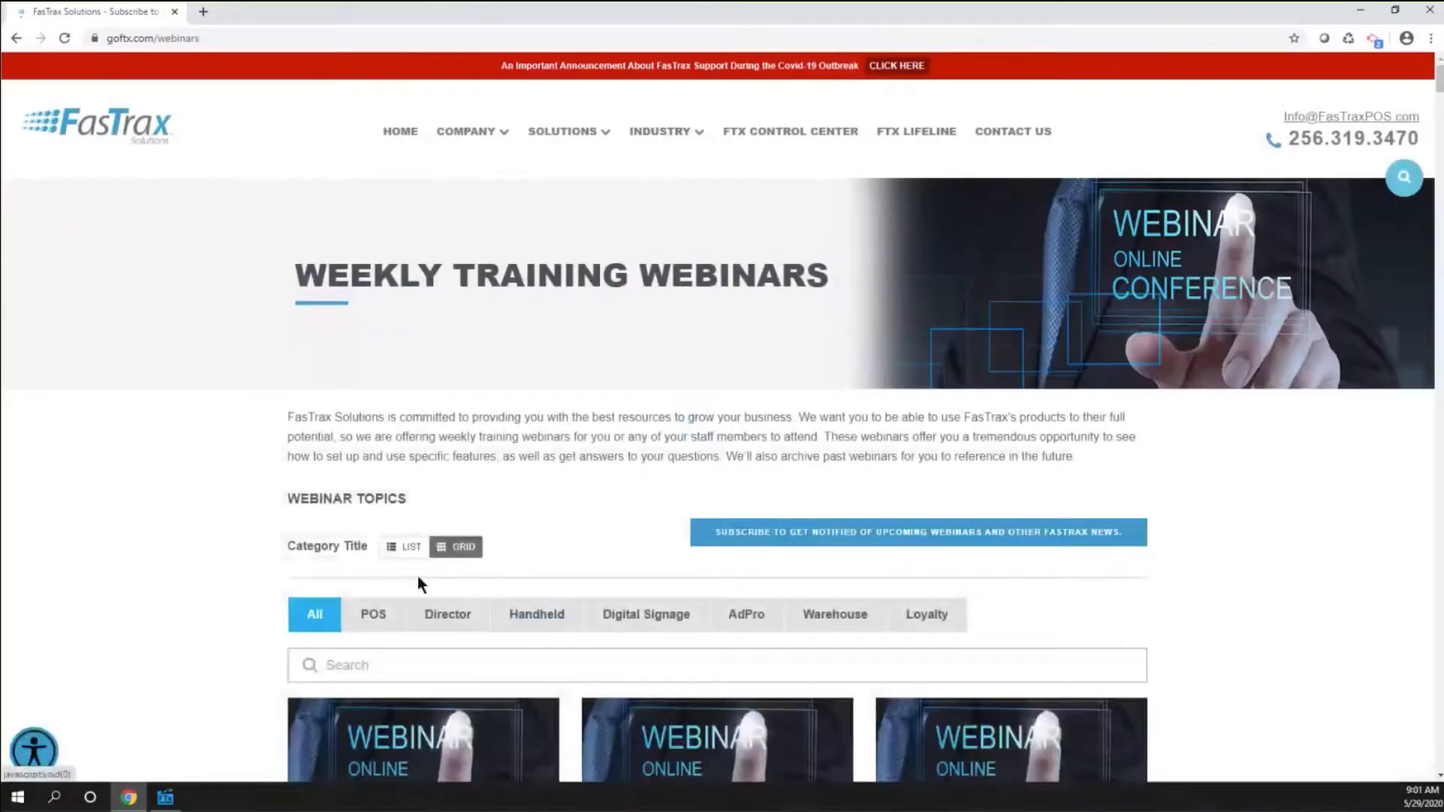
Look through the webinar listings for upcoming sessions to register for and past recordings to view.
{"action": "scroll", "coordinate": [417, 576], "scroll_direction": "down", "scroll_amount": 5}
{"action": "scroll", "coordinate": [417, 576], "scroll_direction": "down", "scroll_amount": 3}
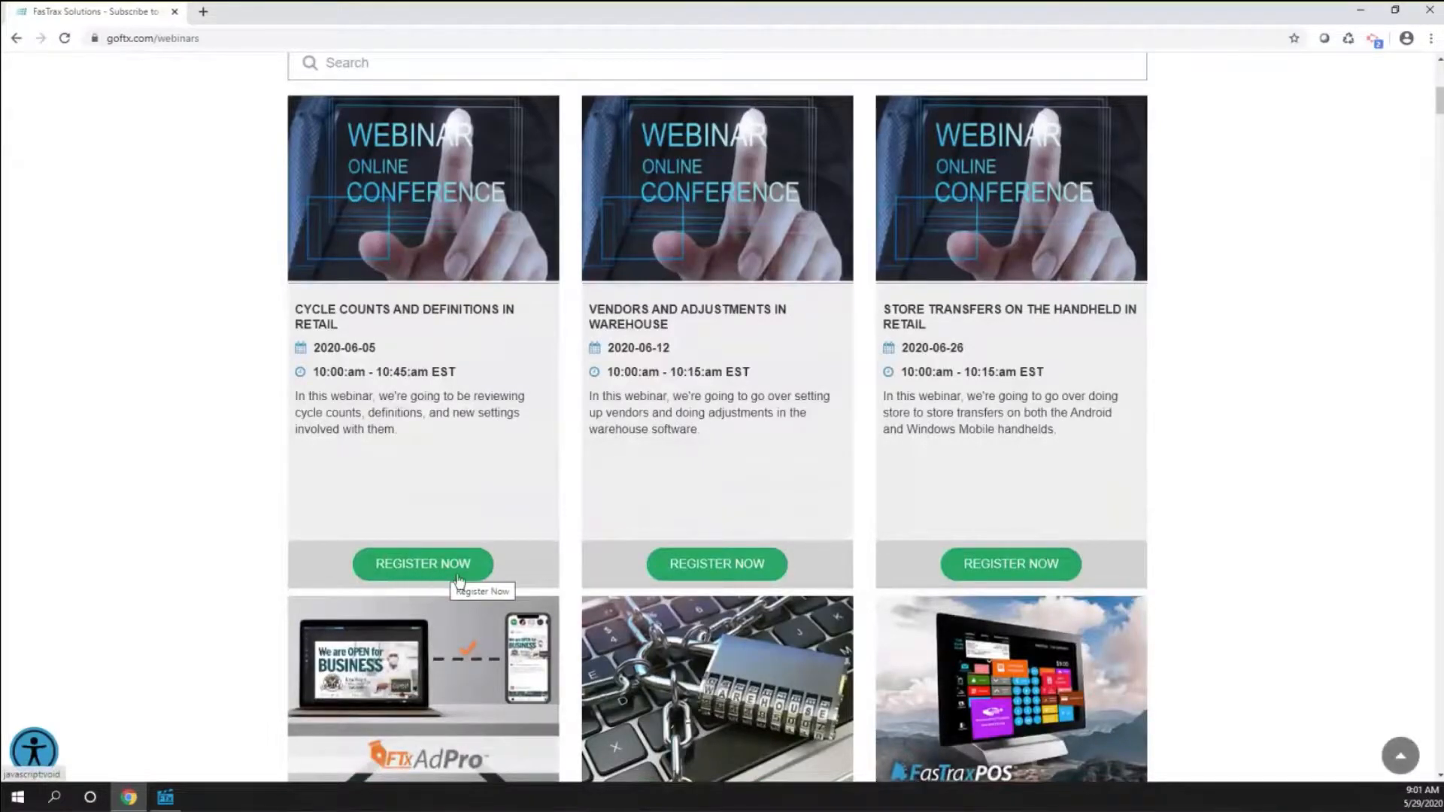
{"action": "scroll", "coordinate": [436, 576], "scroll_direction": "down", "scroll_amount": 5}
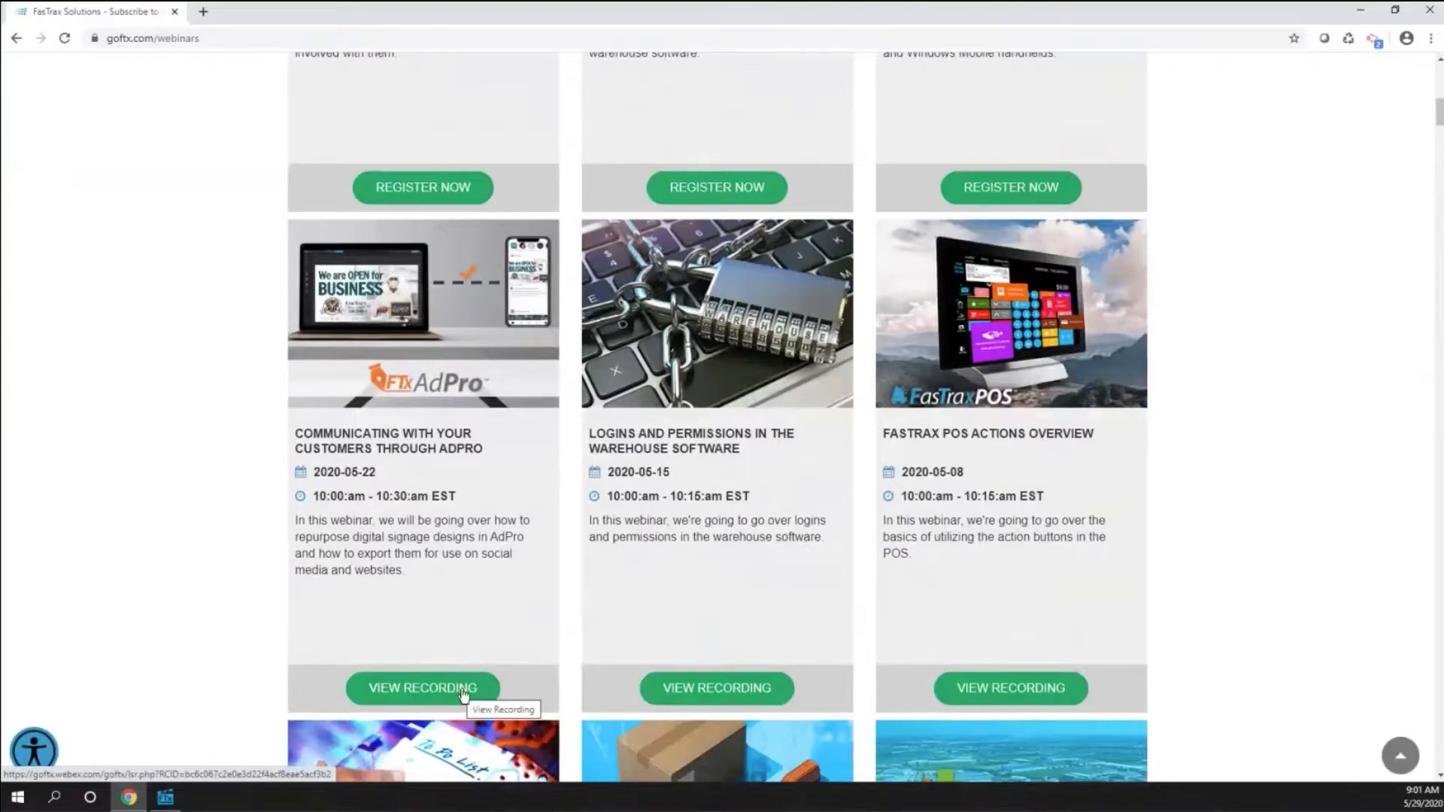
{"action": "scroll", "coordinate": [463, 692], "scroll_direction": "up", "scroll_amount": 9}
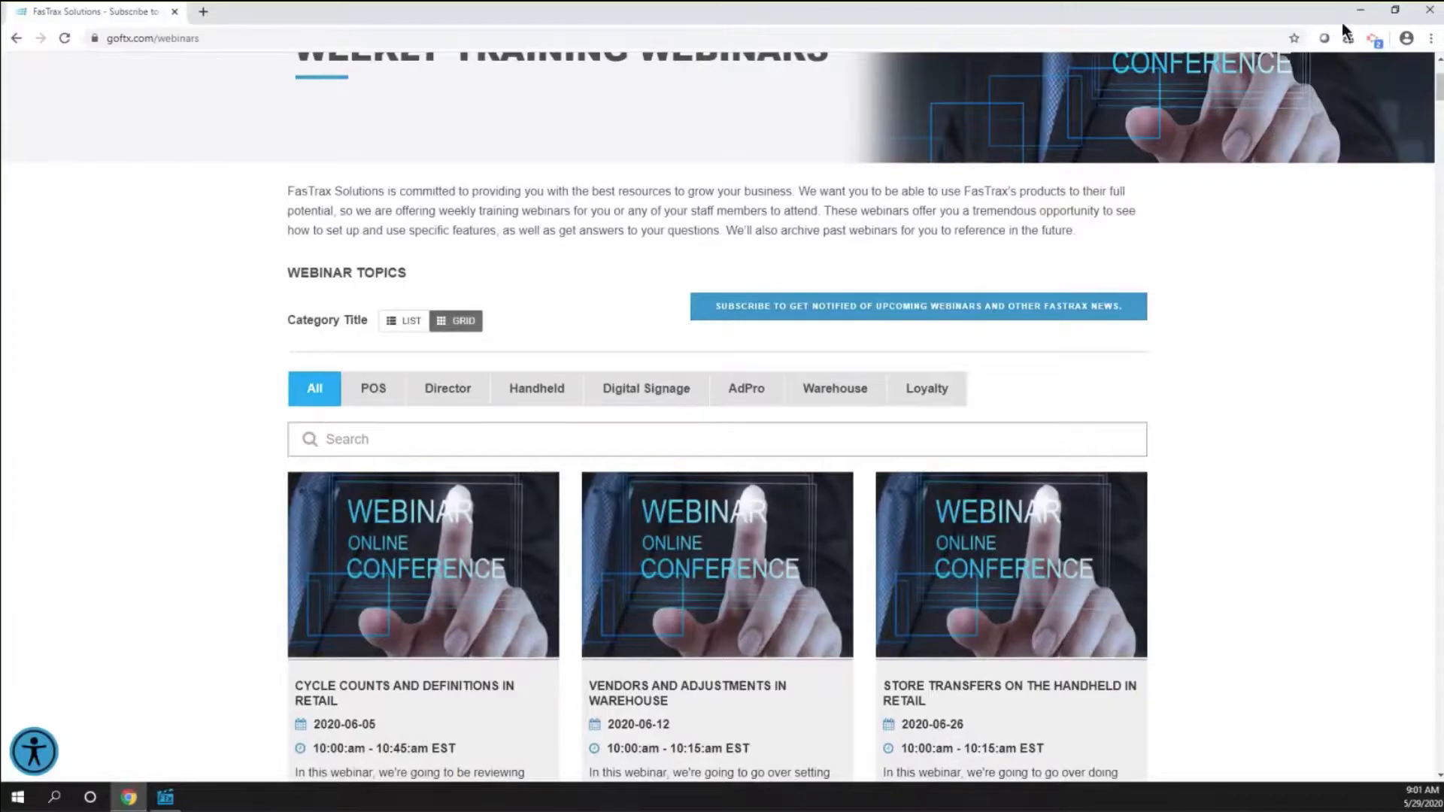
{"action": "left_click", "coordinate": [1359, 11]}
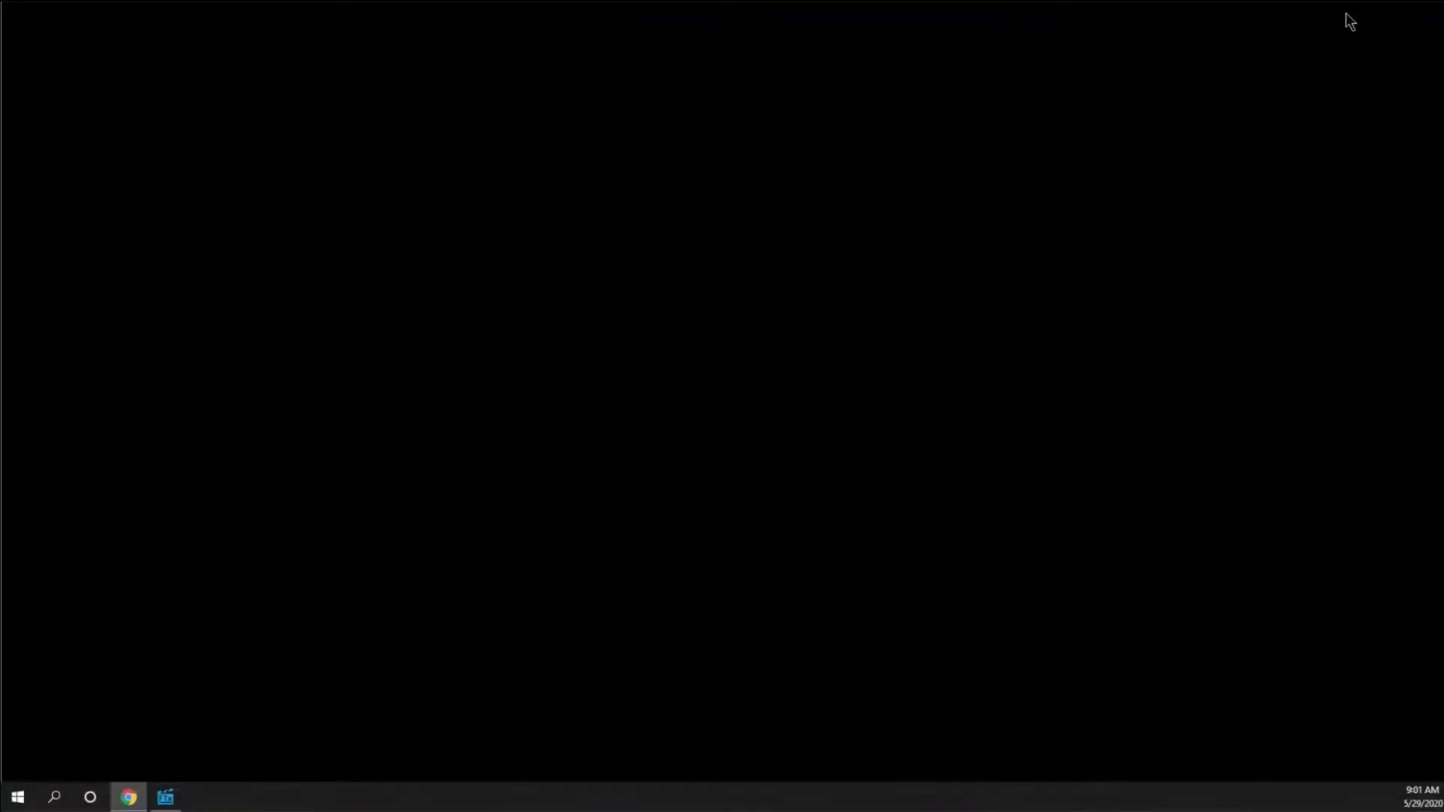
{"action": "left_click", "coordinate": [165, 796]}
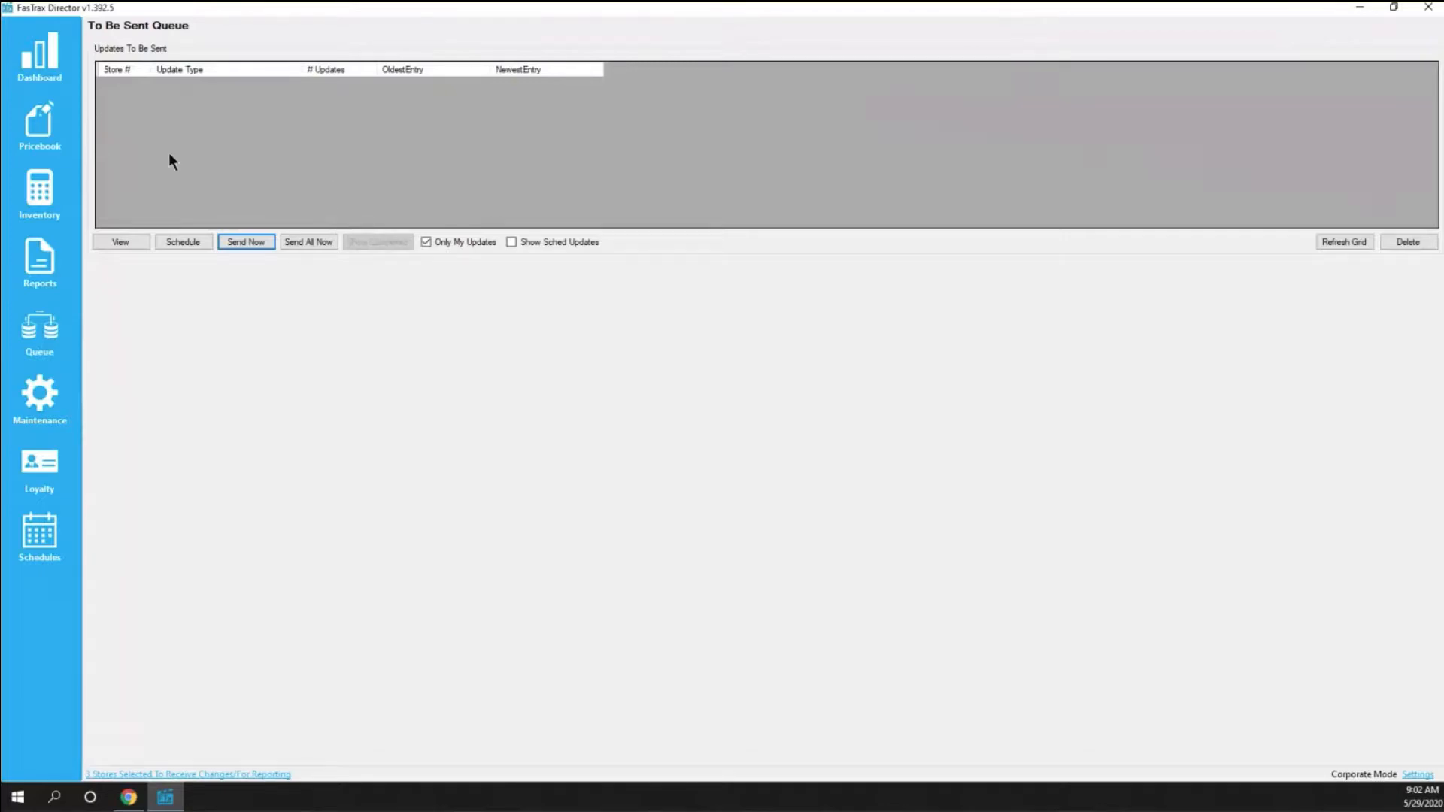
{"action": "left_click", "coordinate": [41, 125]}
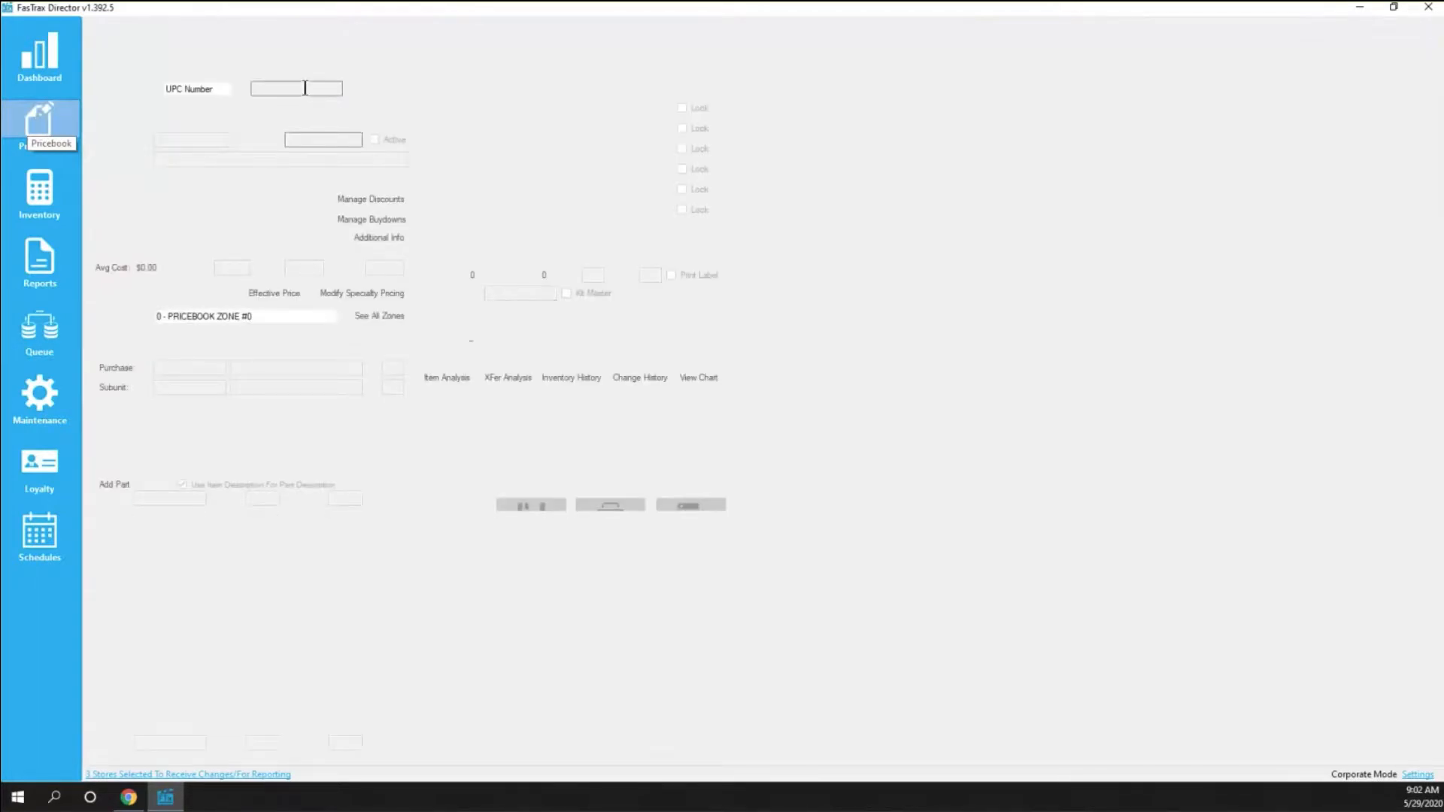
{"action": "type", "text": "000000000011"}
{"action": "key", "text": "Return"}
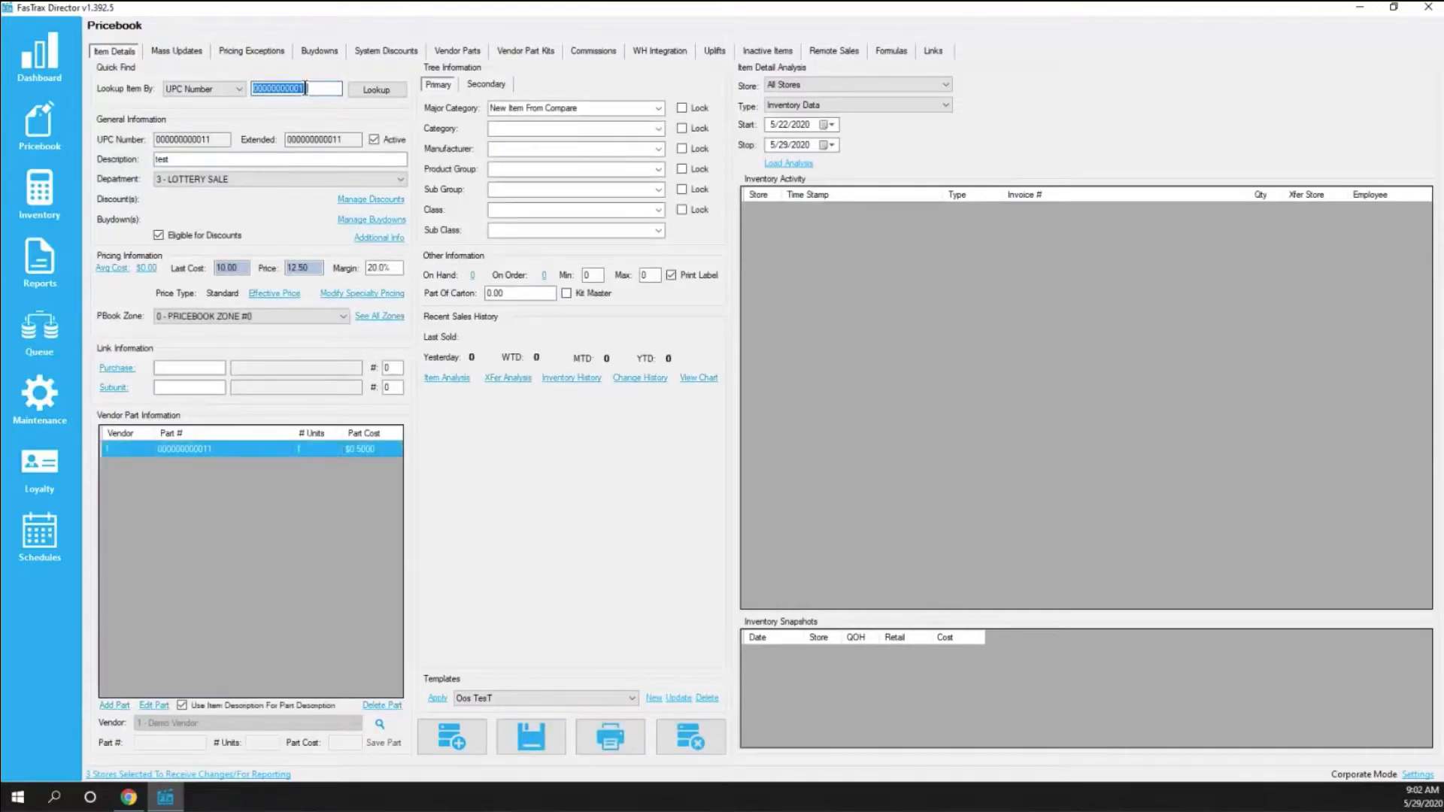
Set the item's price to 12.00 and open the To Be Sent Queue.
{"action": "left_click", "coordinate": [312, 268]}
{"action": "type", "text": "12"}
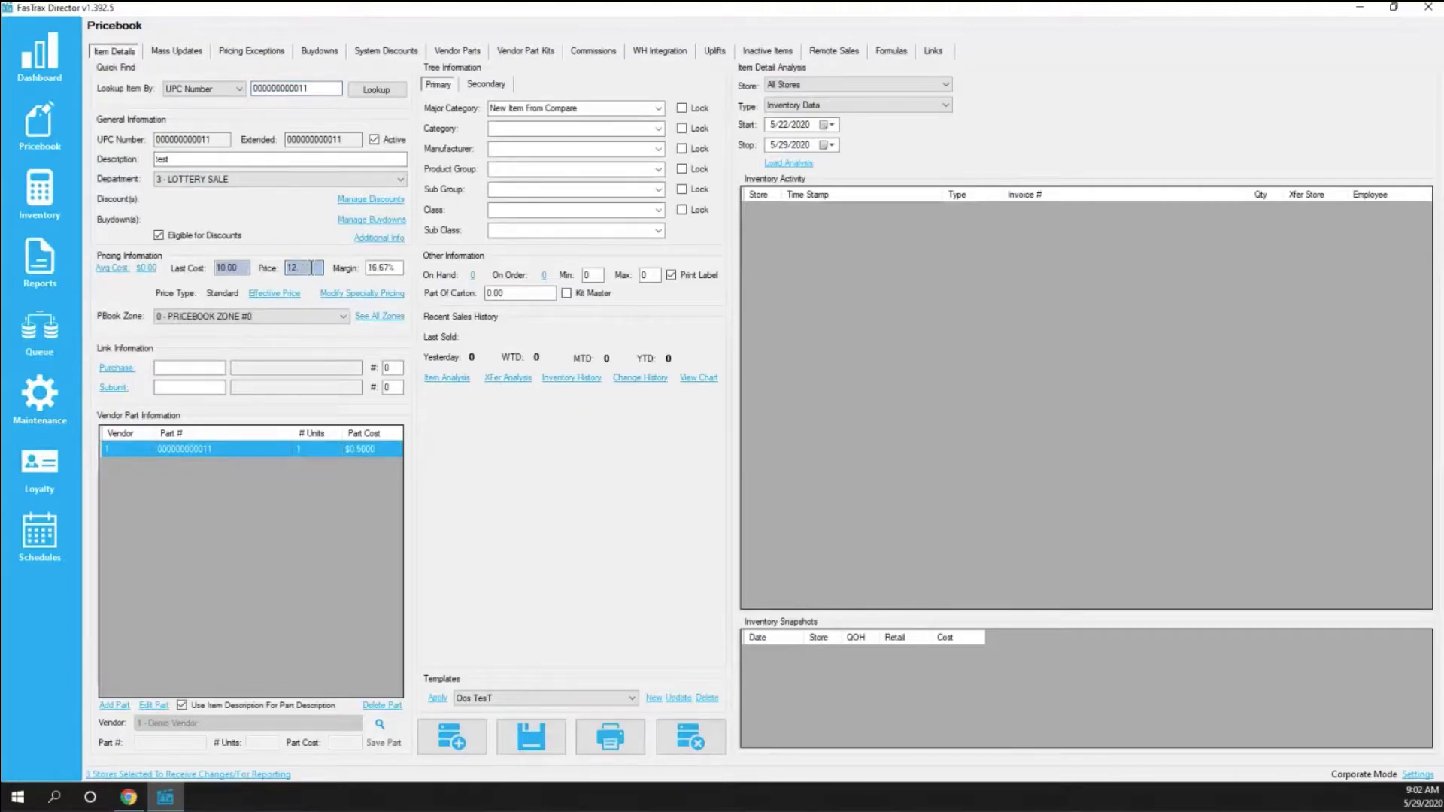
{"action": "type", "text": ".00"}
{"action": "left_click", "coordinate": [43, 331]}
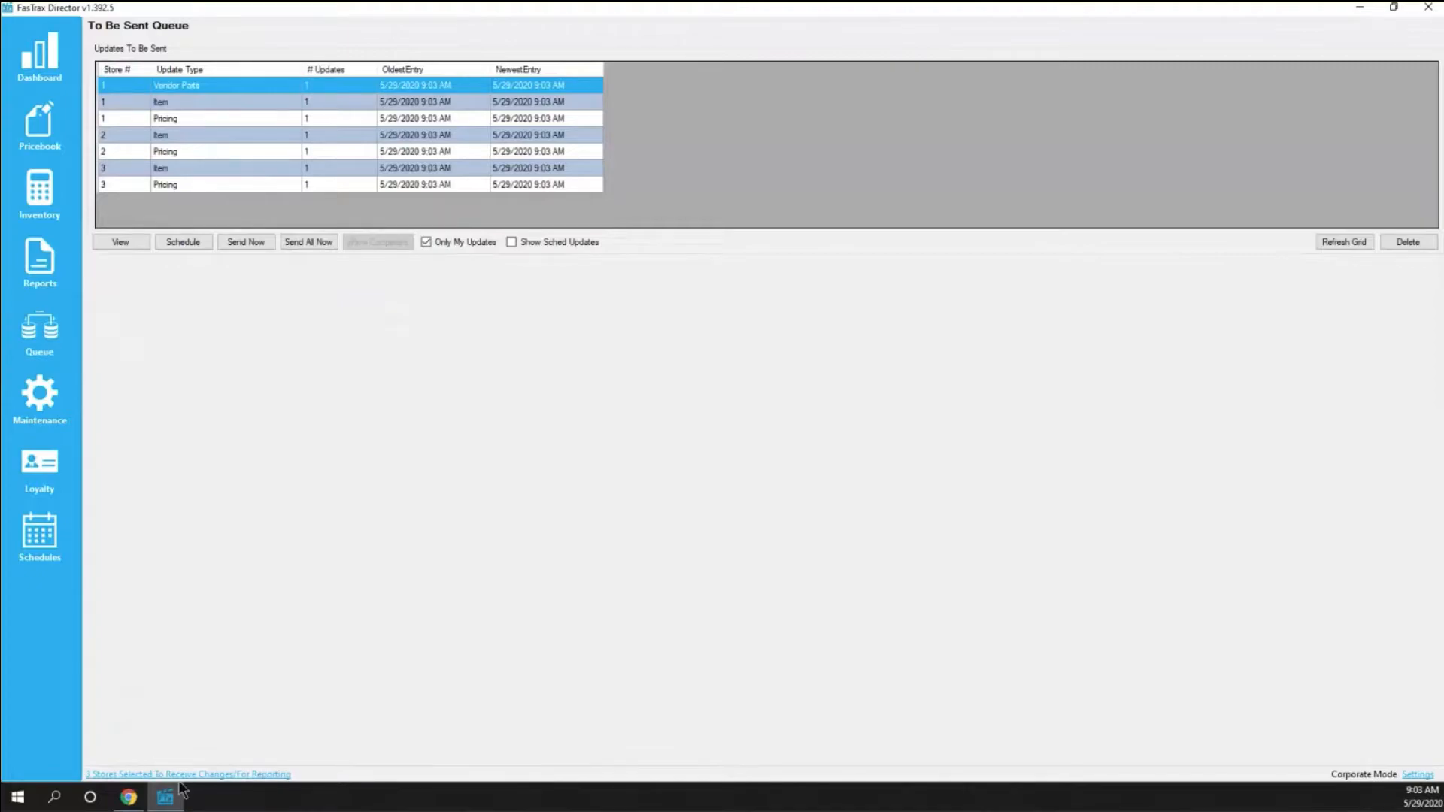
Exclude Store 3 from the stores selected to receive changes and refresh the queue grid.
{"action": "left_click", "coordinate": [226, 776]}
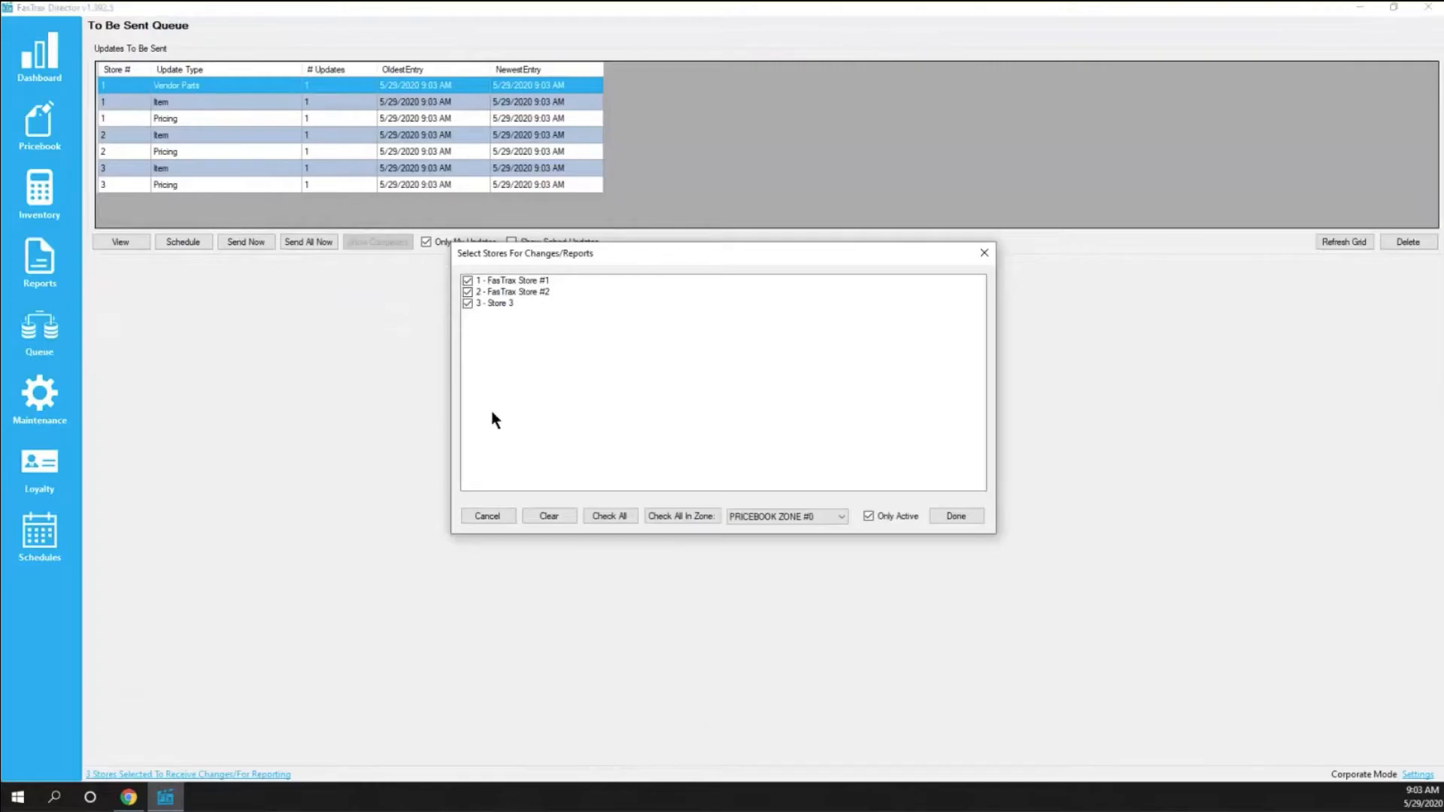
{"action": "left_click", "coordinate": [470, 304]}
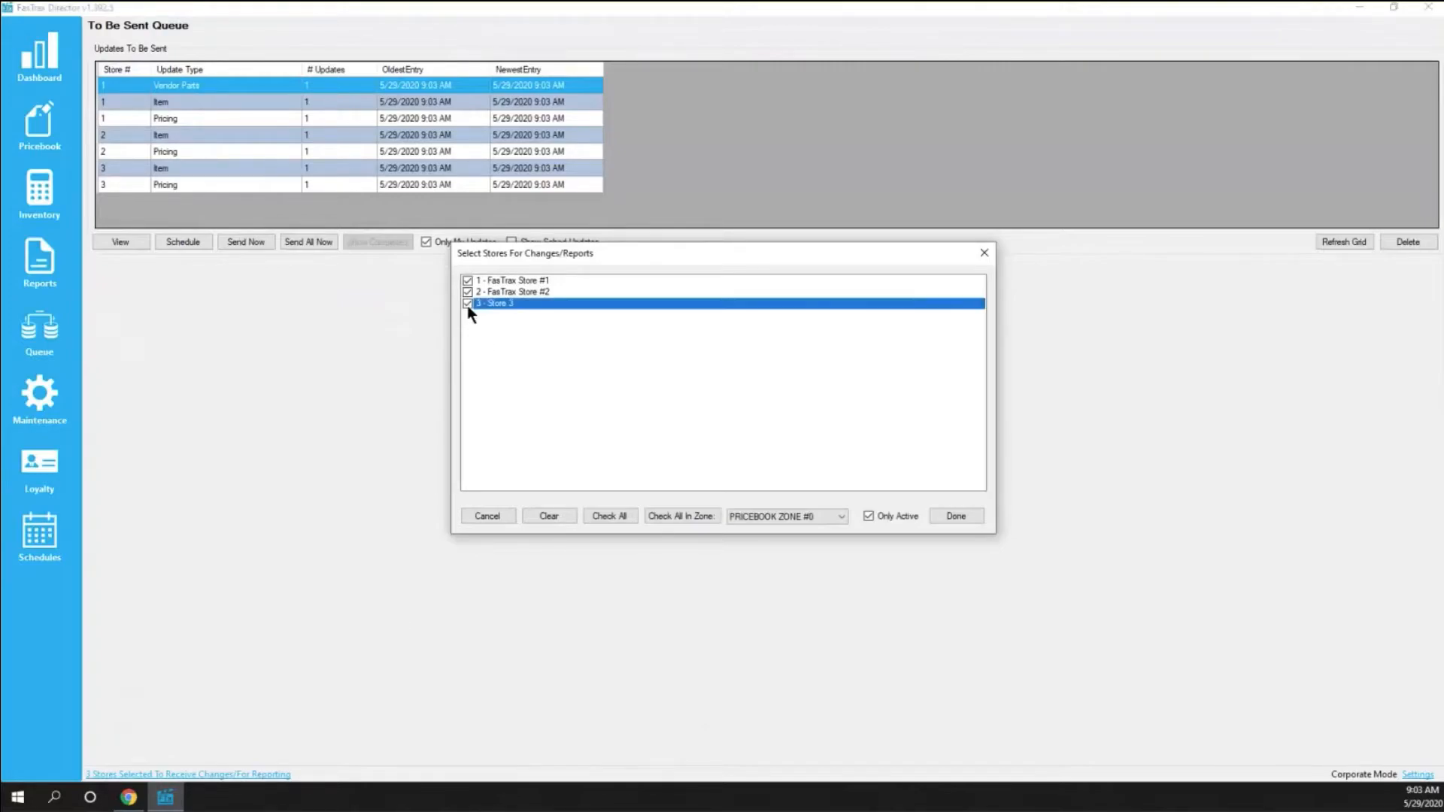
{"action": "left_click", "coordinate": [955, 516]}
{"action": "left_click", "coordinate": [1344, 241]}
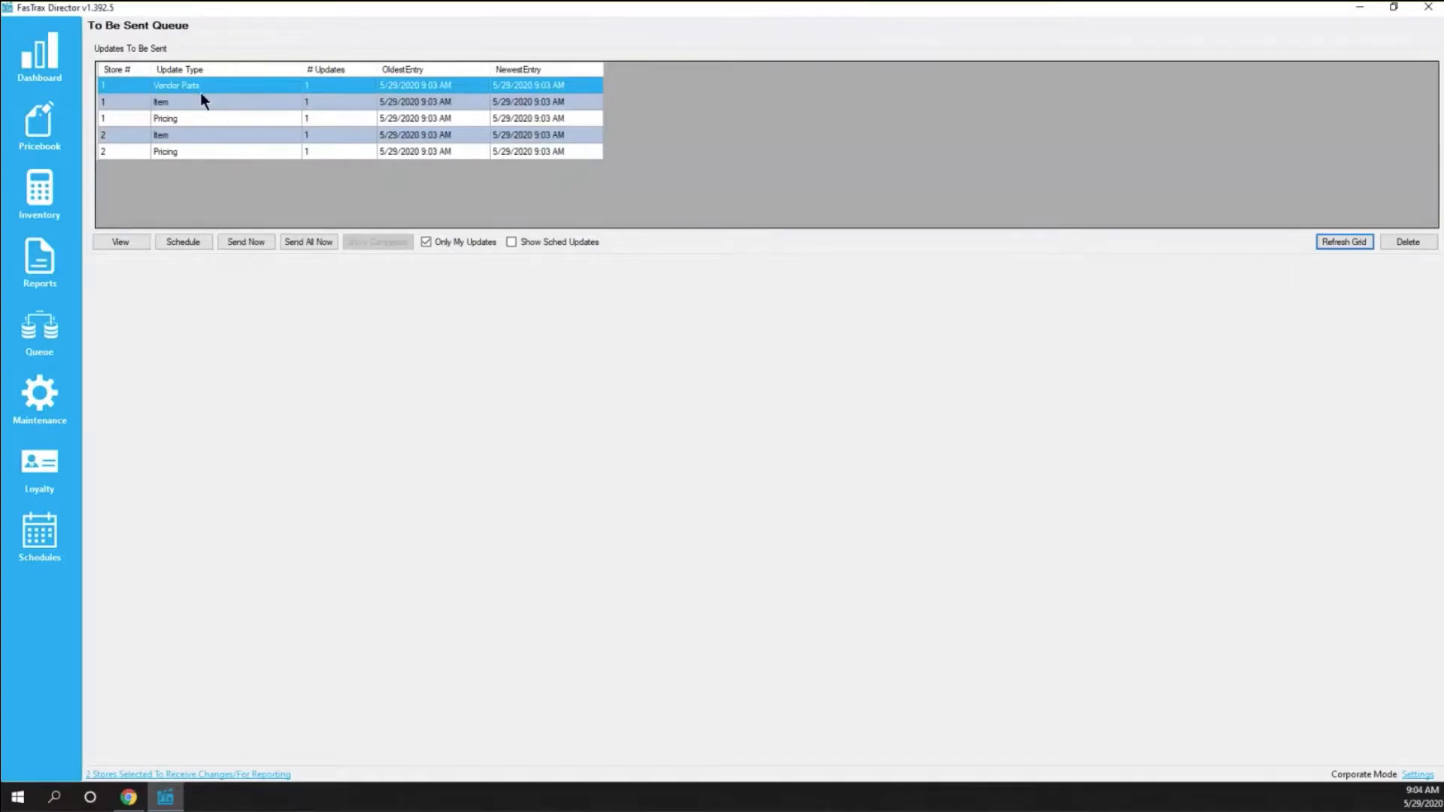
View the update details of store 1's queued Vendor Parts entry and of its Item entry.
{"action": "left_click", "coordinate": [113, 242]}
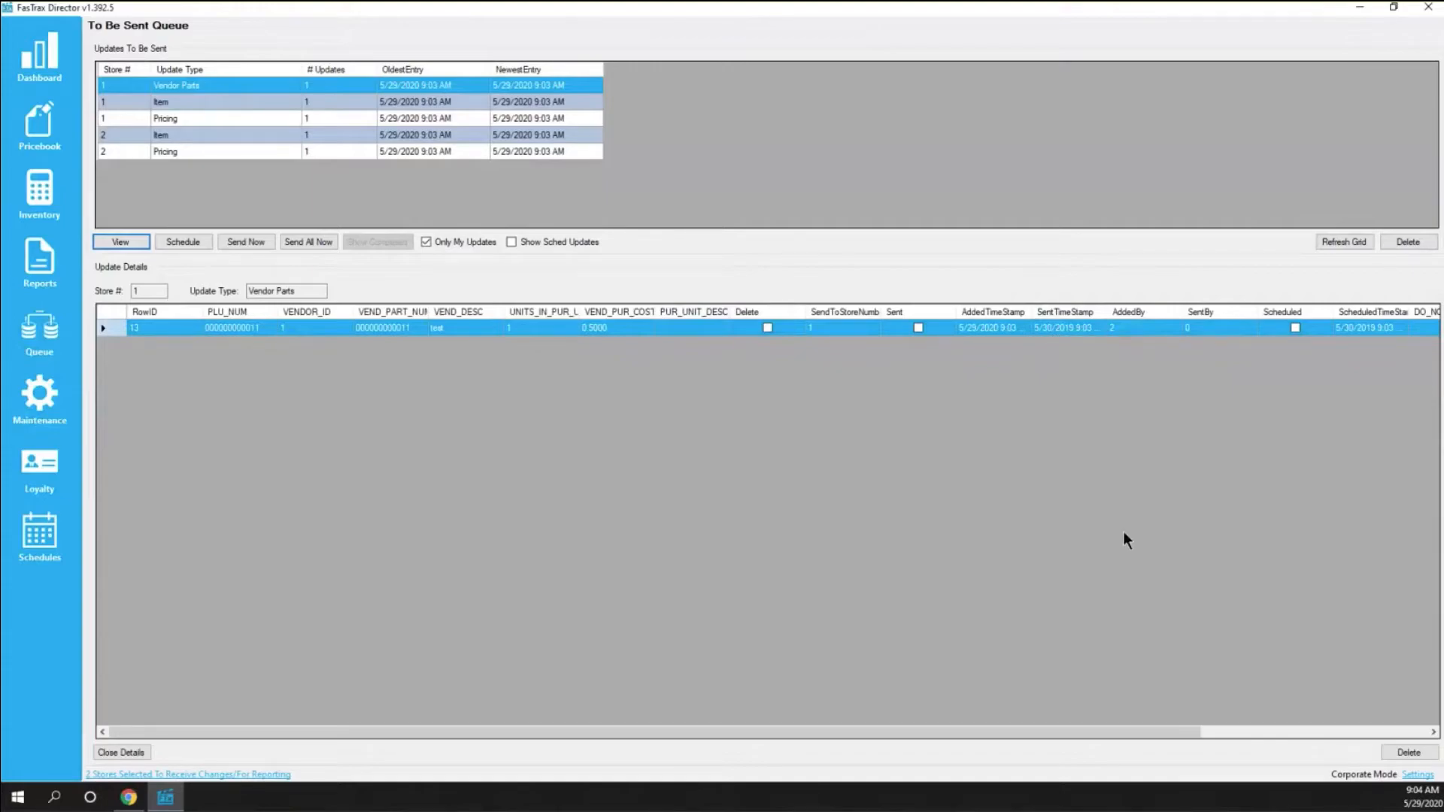
{"action": "left_click_drag", "start_coordinate": [1166, 725], "coordinate": [1360, 719]}
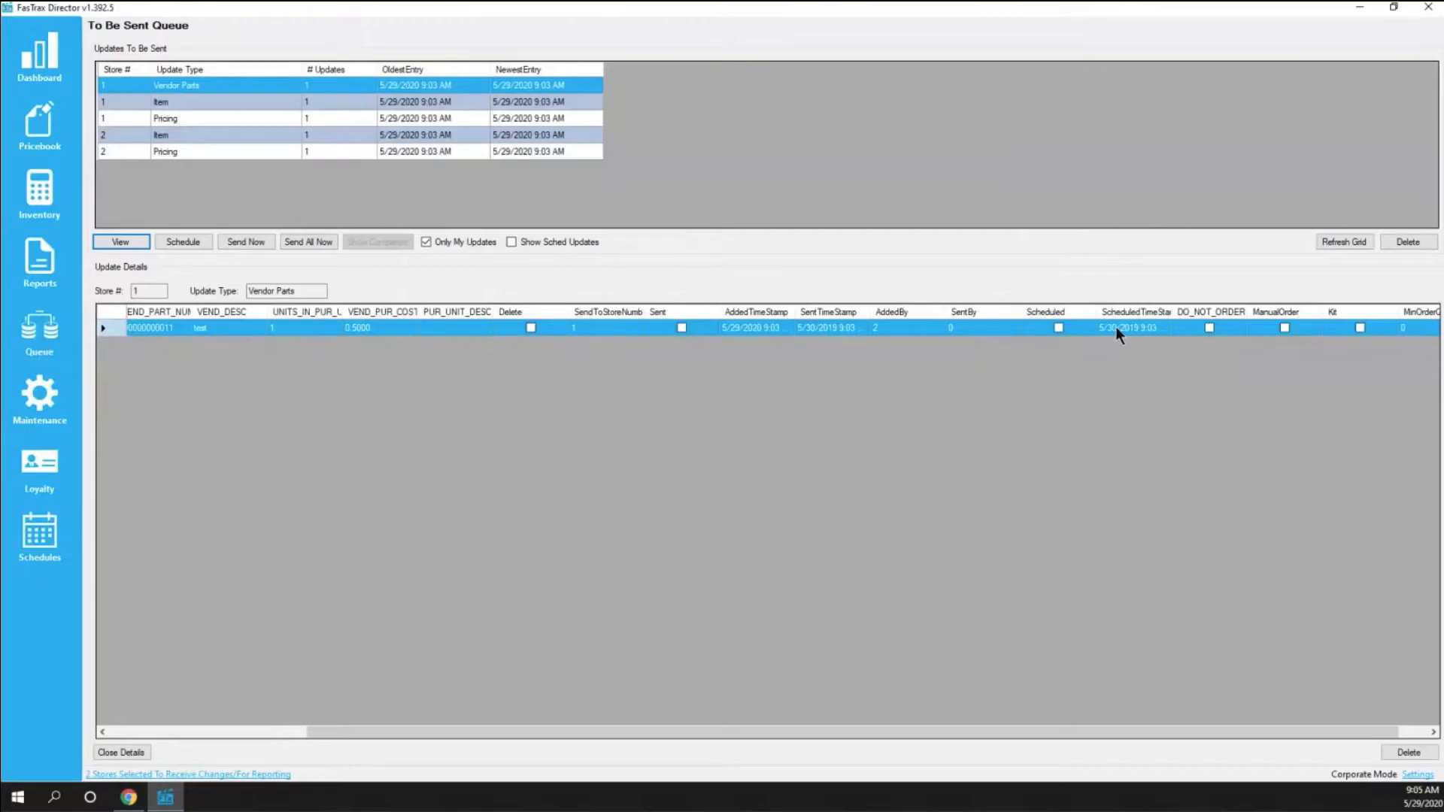
{"action": "left_click_drag", "start_coordinate": [1216, 734], "coordinate": [1192, 331]}
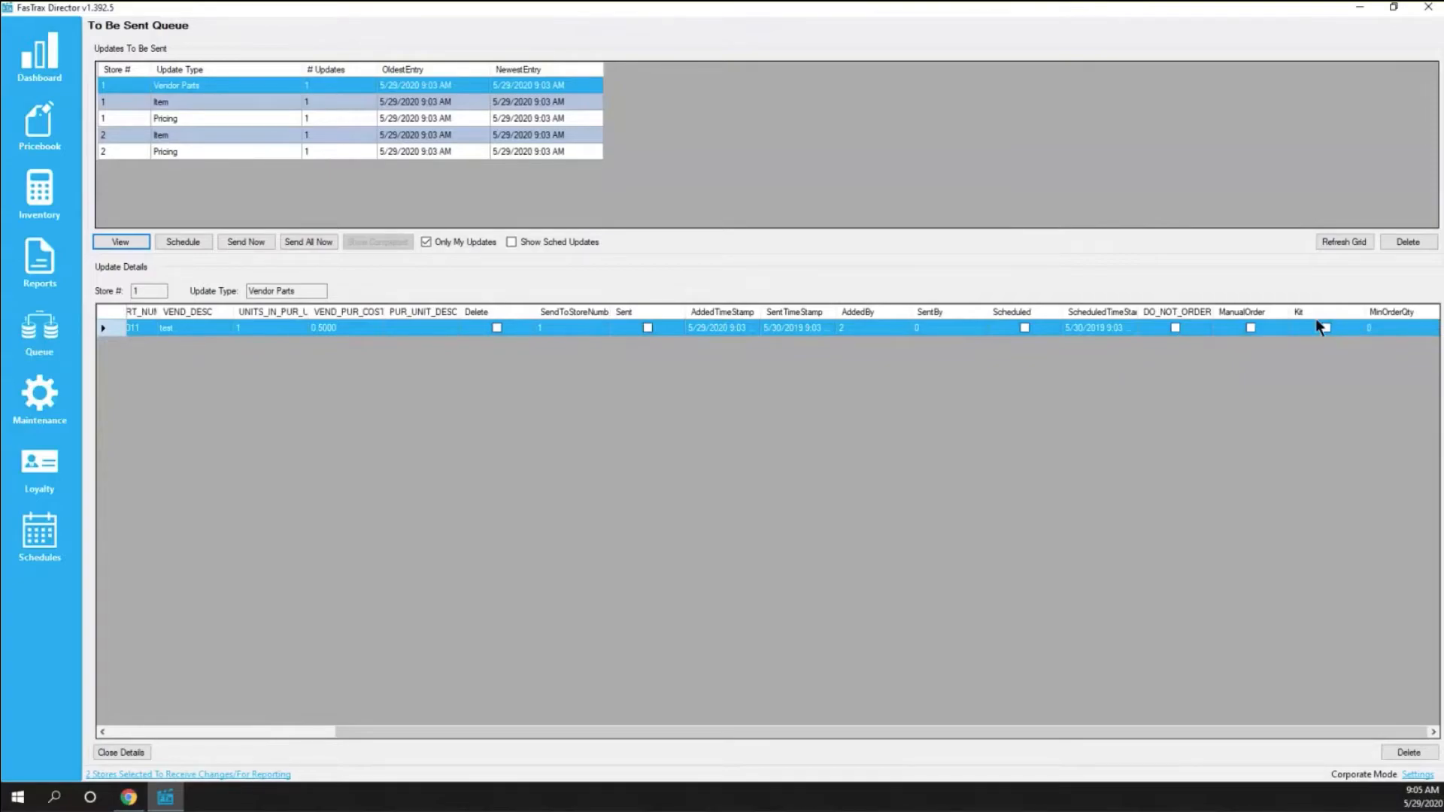
{"action": "left_click", "coordinate": [174, 730]}
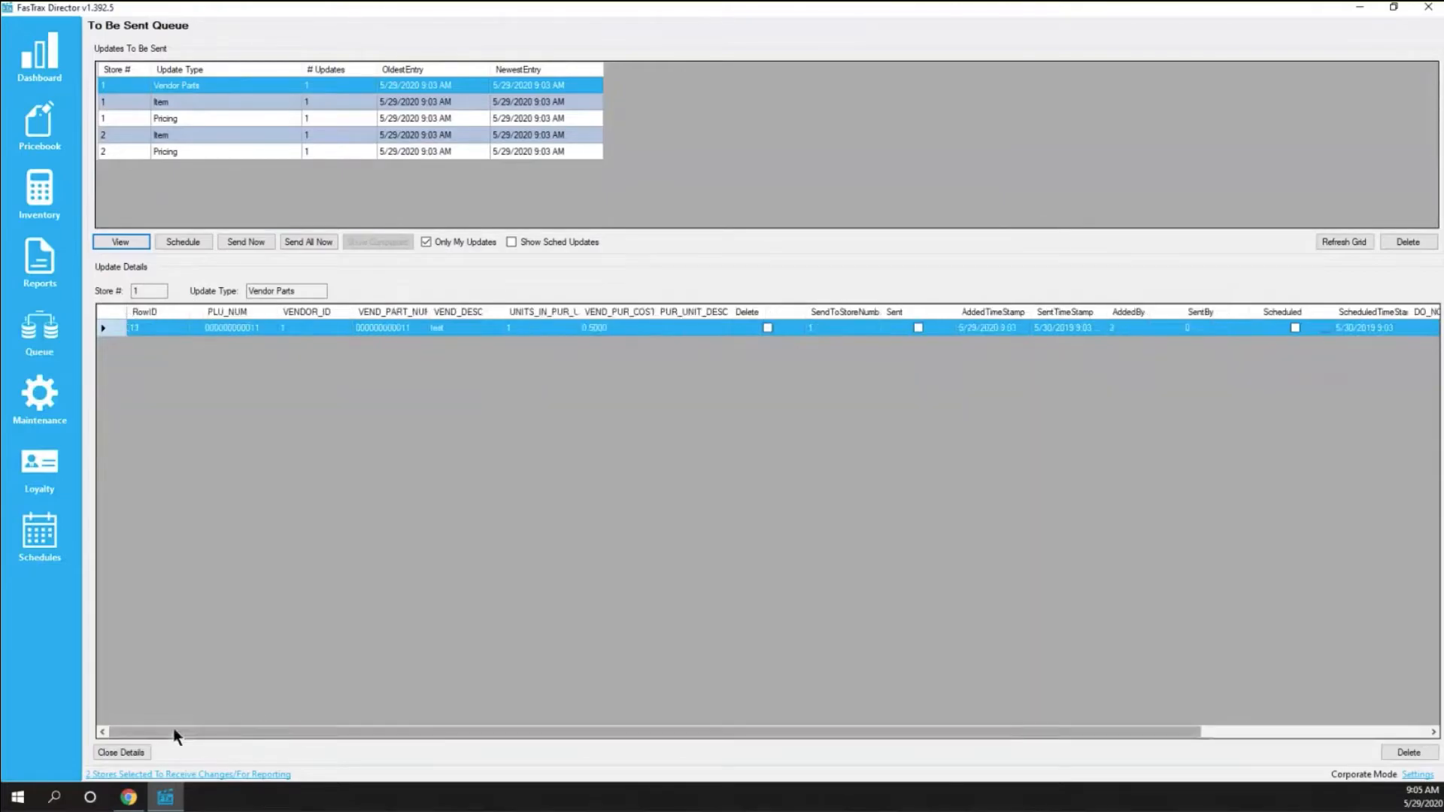
{"action": "left_click", "coordinate": [179, 105]}
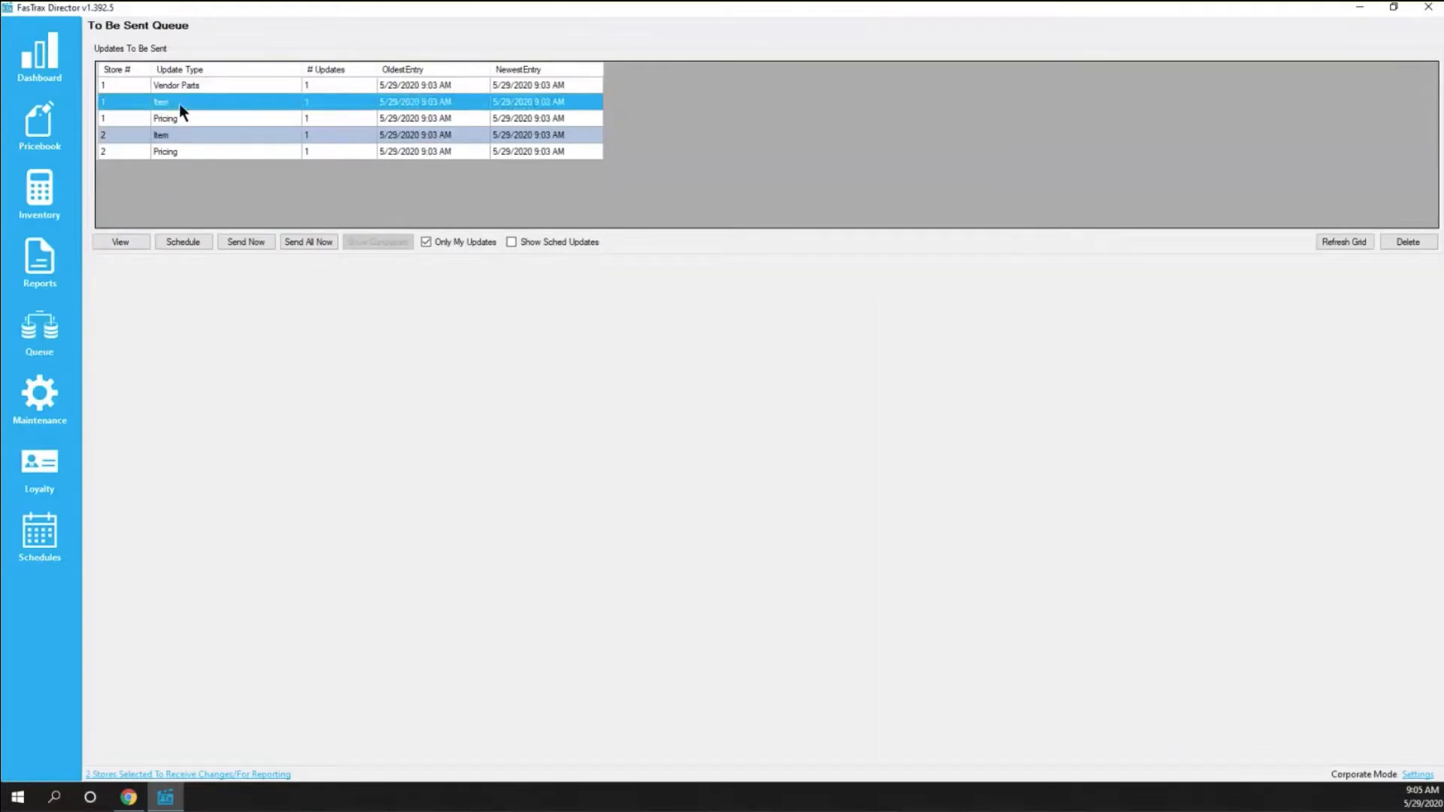
{"action": "left_click", "coordinate": [121, 243]}
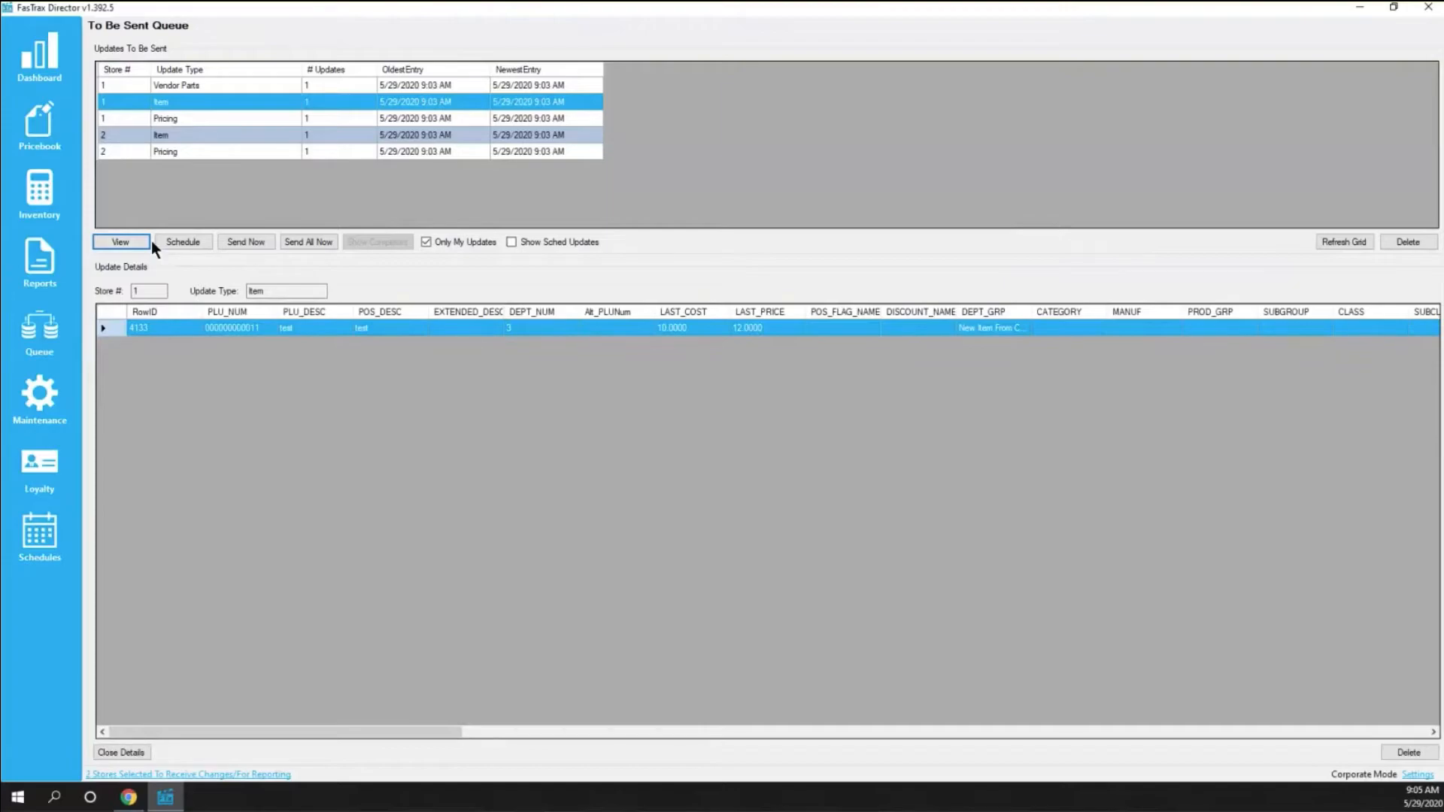
Examine store 2's queued entries with the Only My Updates filter off, and refresh the queue with the filter restored.
{"action": "left_click", "coordinate": [426, 243]}
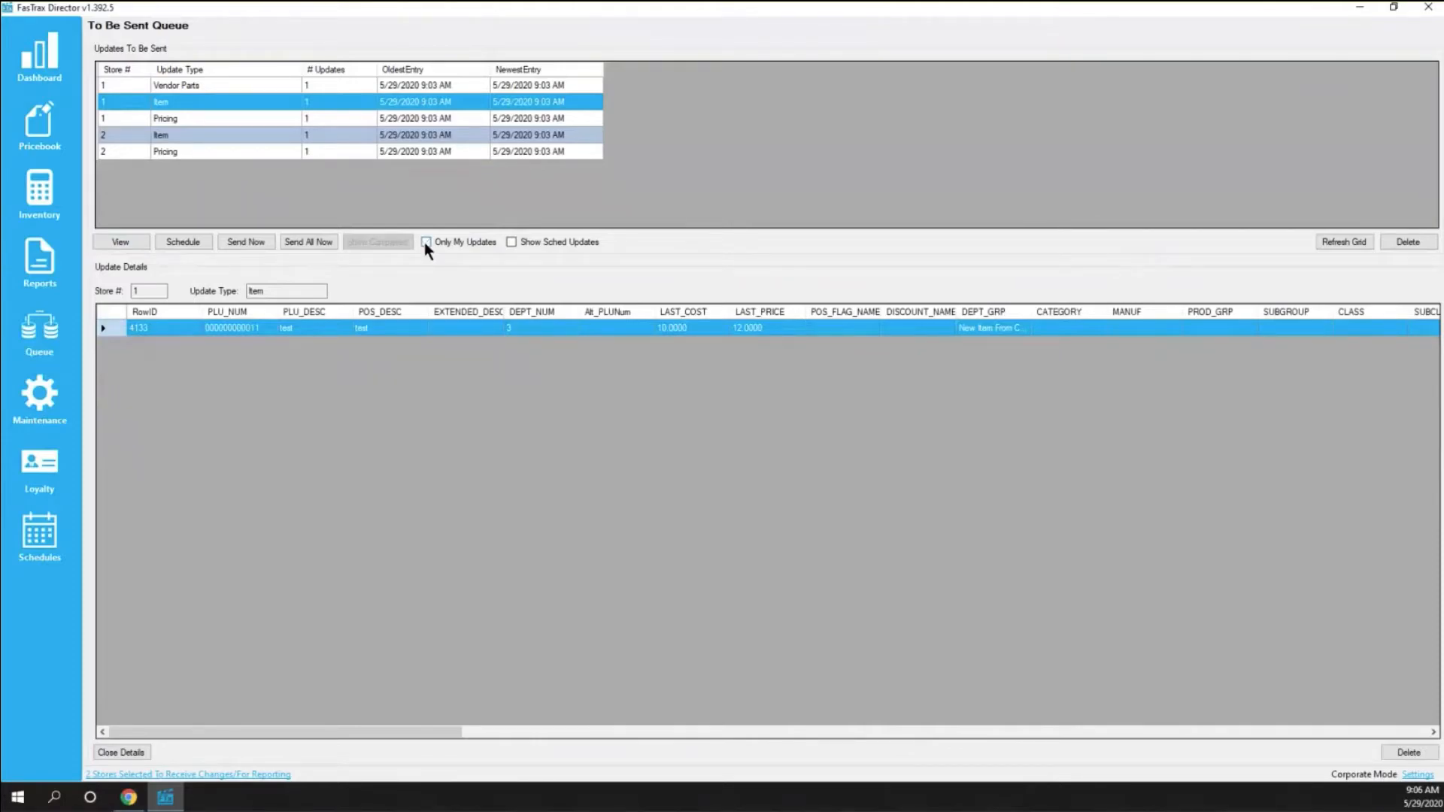
{"action": "left_click", "coordinate": [1338, 242]}
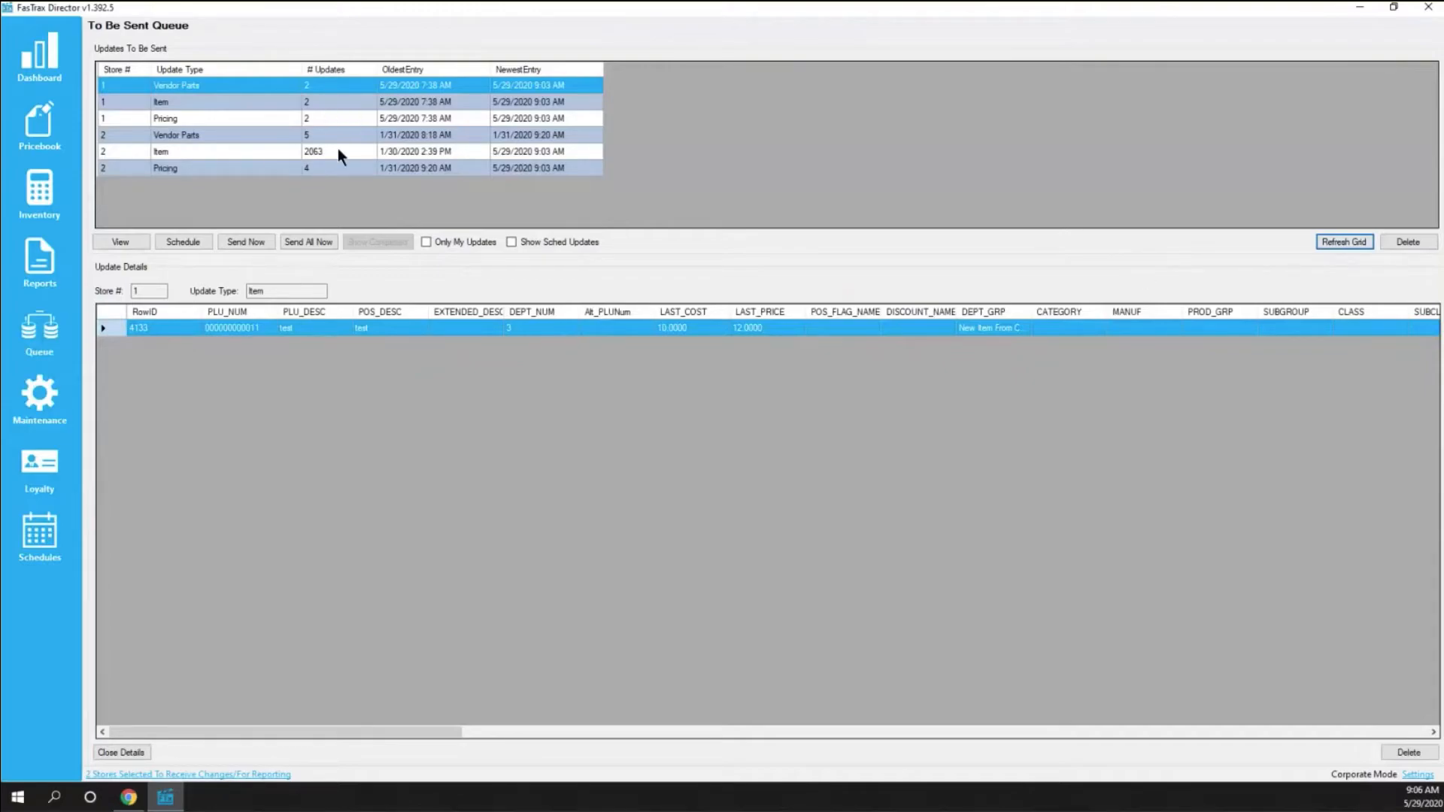
{"action": "left_click", "coordinate": [397, 169]}
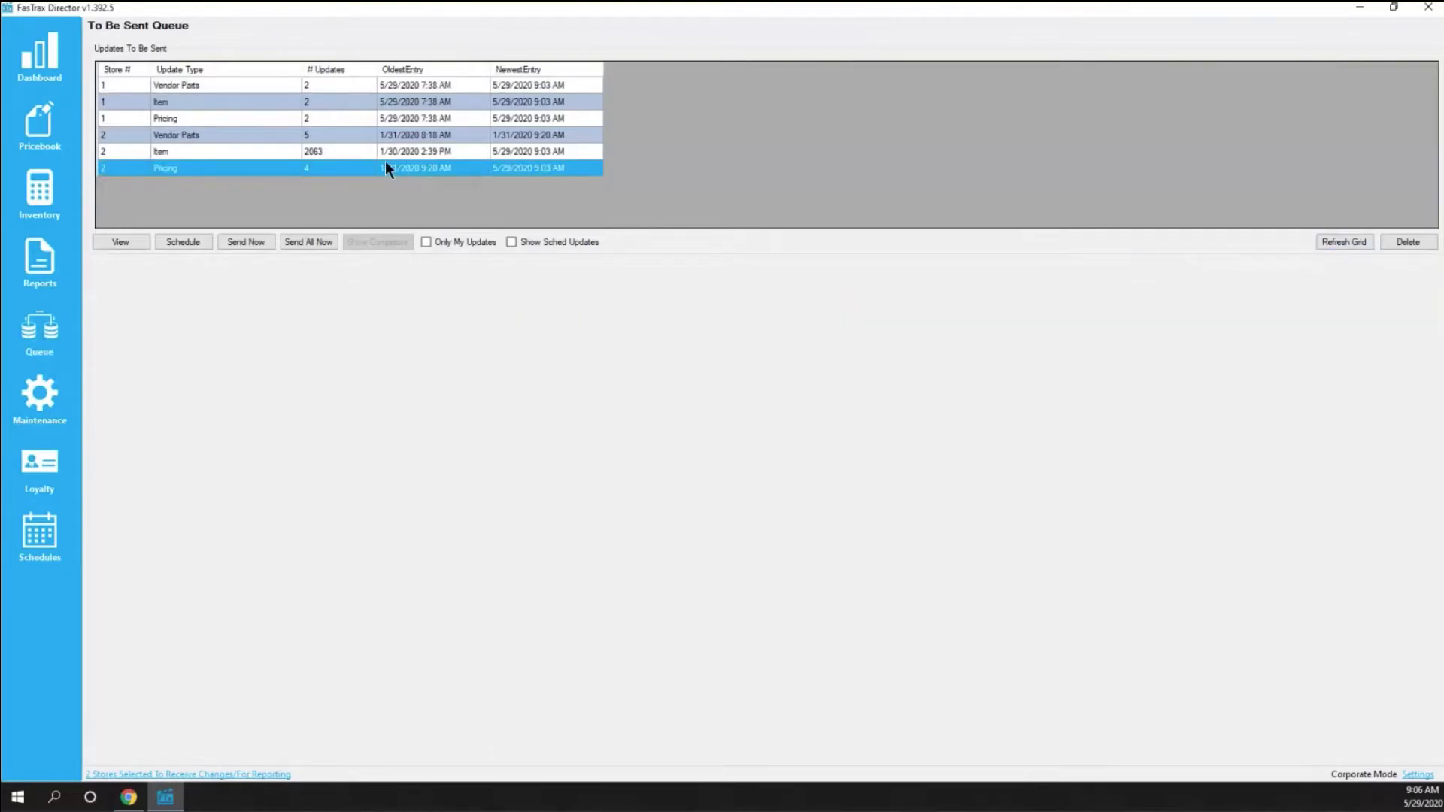
{"action": "left_click", "coordinate": [170, 137]}
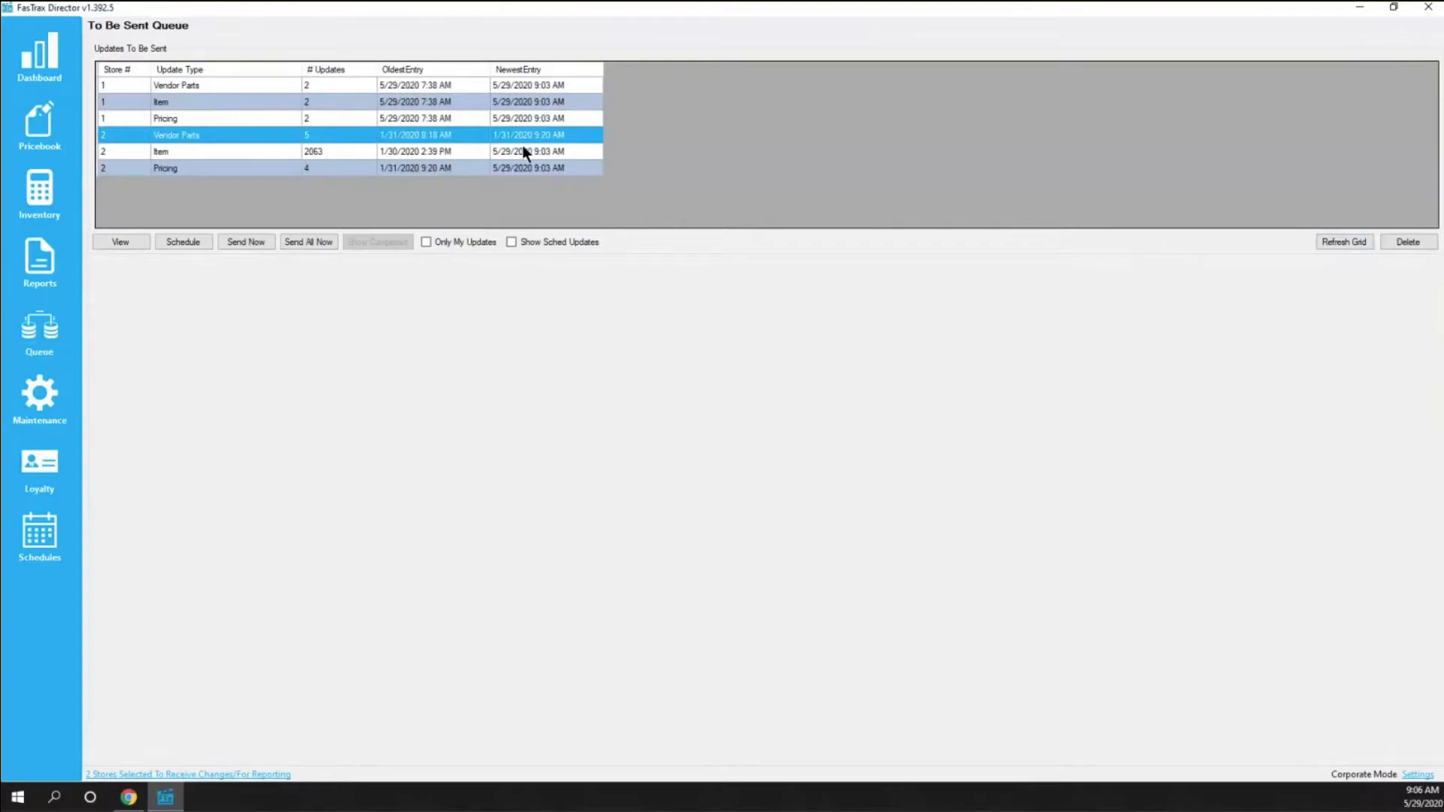
{"action": "left_click", "coordinate": [410, 169]}
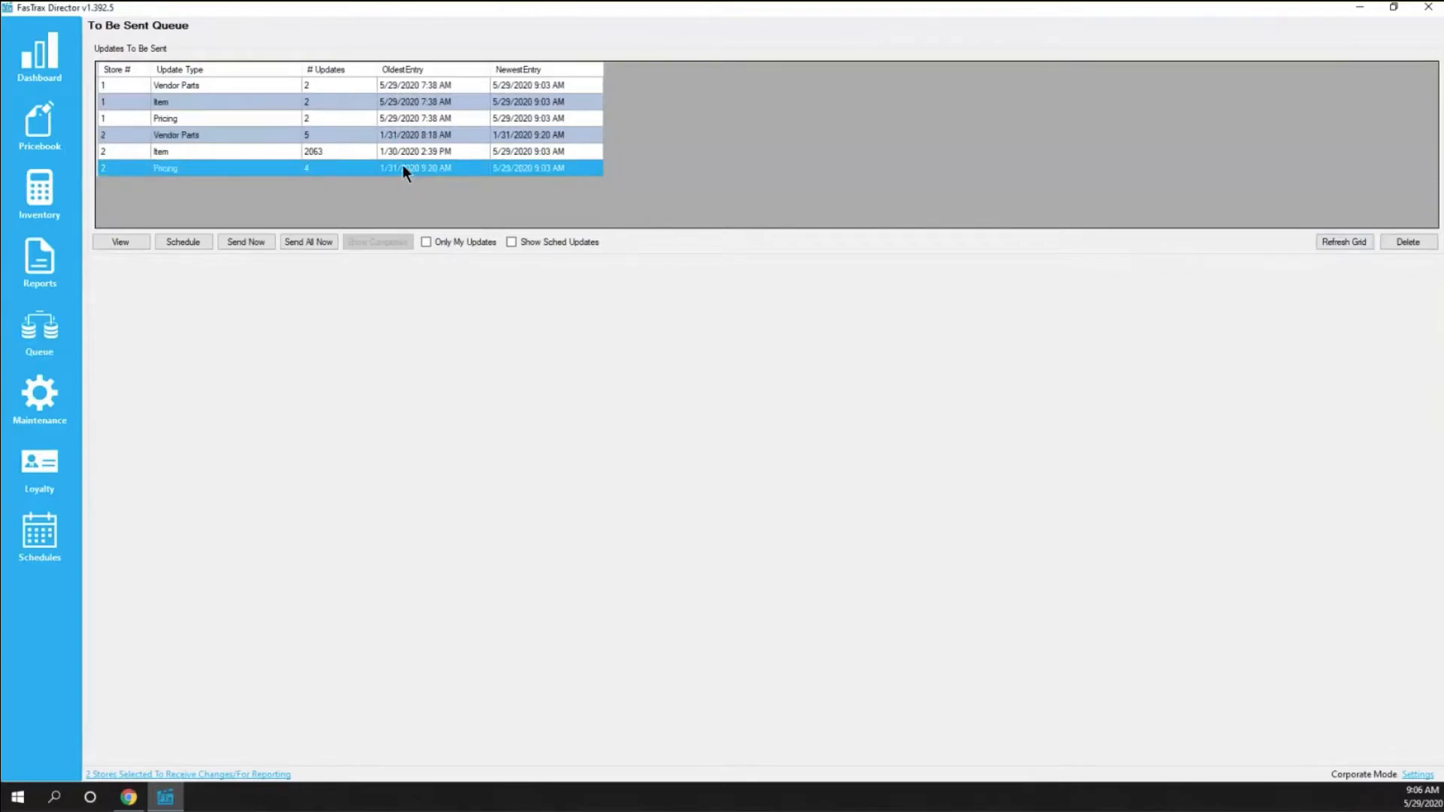
{"action": "left_click", "coordinate": [400, 135]}
{"action": "left_click", "coordinate": [401, 166]}
{"action": "left_click", "coordinate": [1339, 242]}
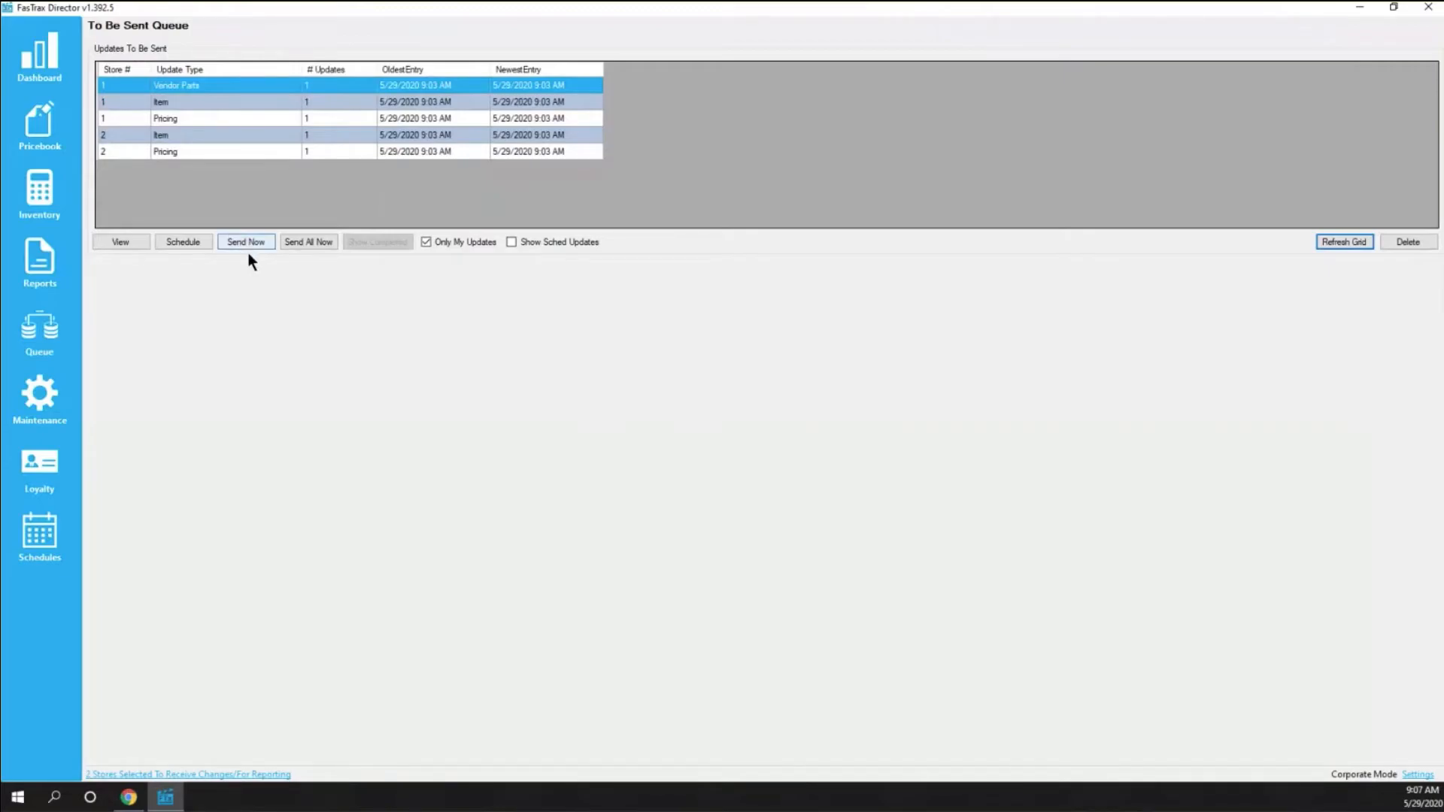
Select store 1's Vendor Parts, Item and Pricing updates together, and return the selection to its Vendor Parts update alone.
{"action": "left_click", "coordinate": [125, 99]}
{"action": "left_click", "coordinate": [124, 118]}
{"action": "left_click", "coordinate": [127, 133]}
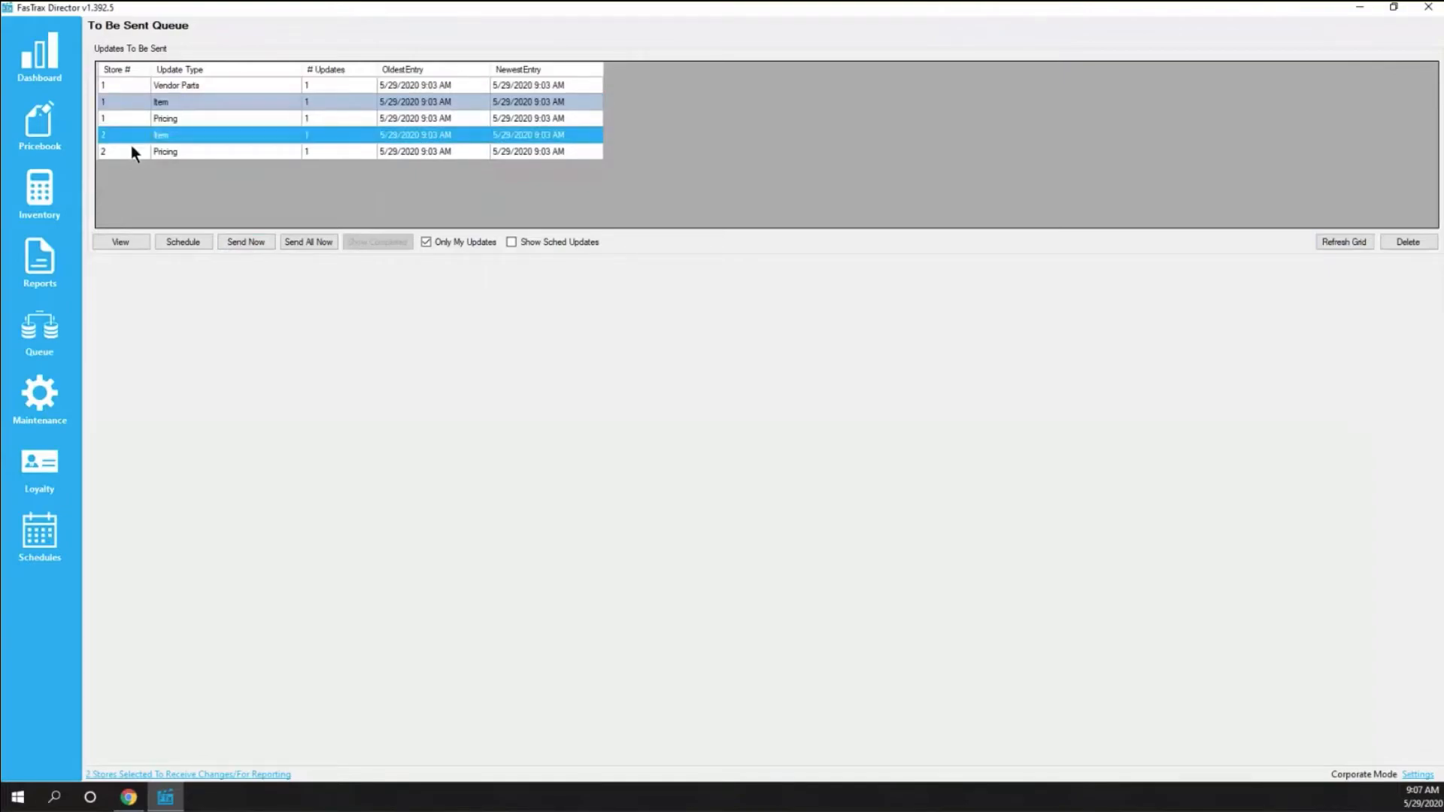
{"action": "left_click", "coordinate": [133, 150]}
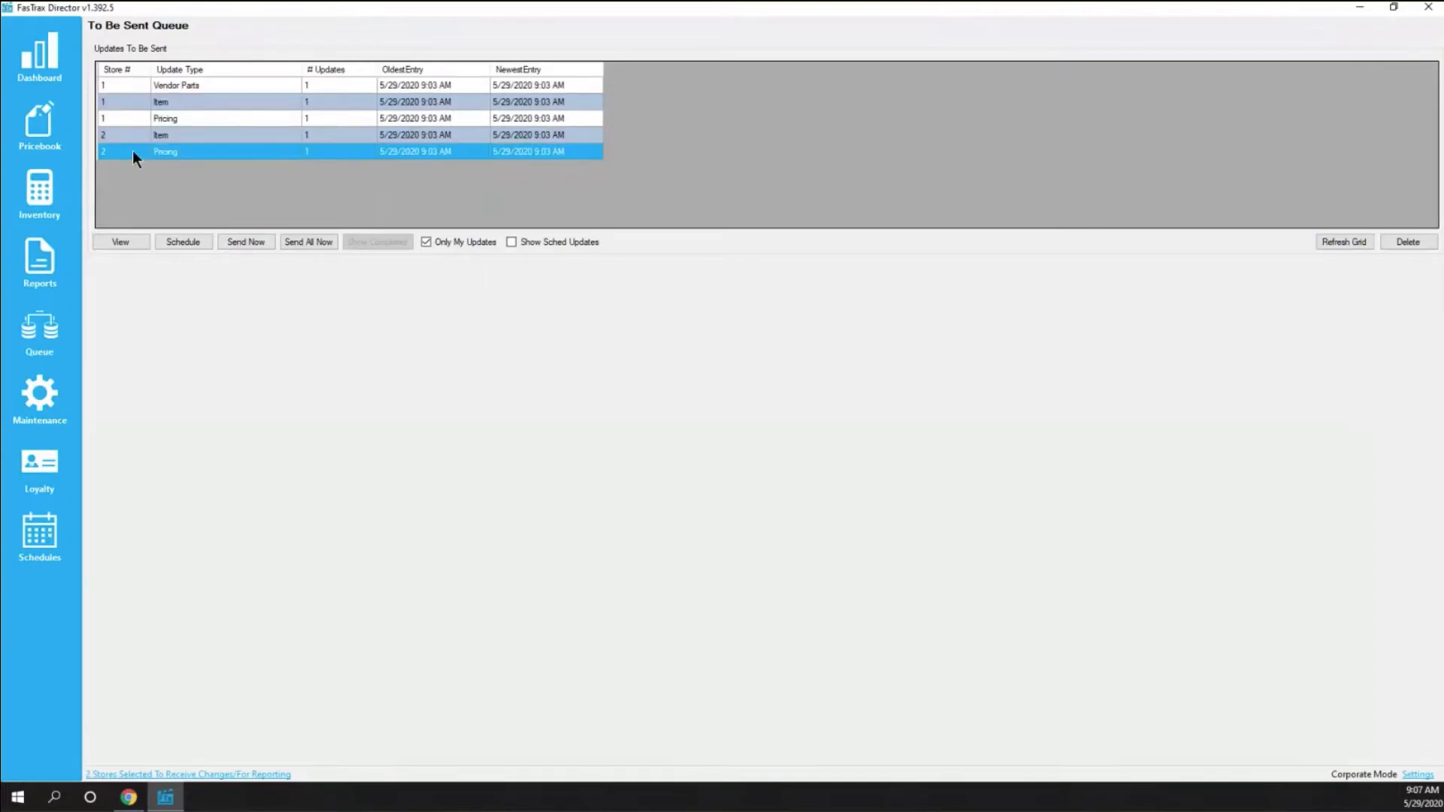
{"action": "left_click", "coordinate": [128, 84]}
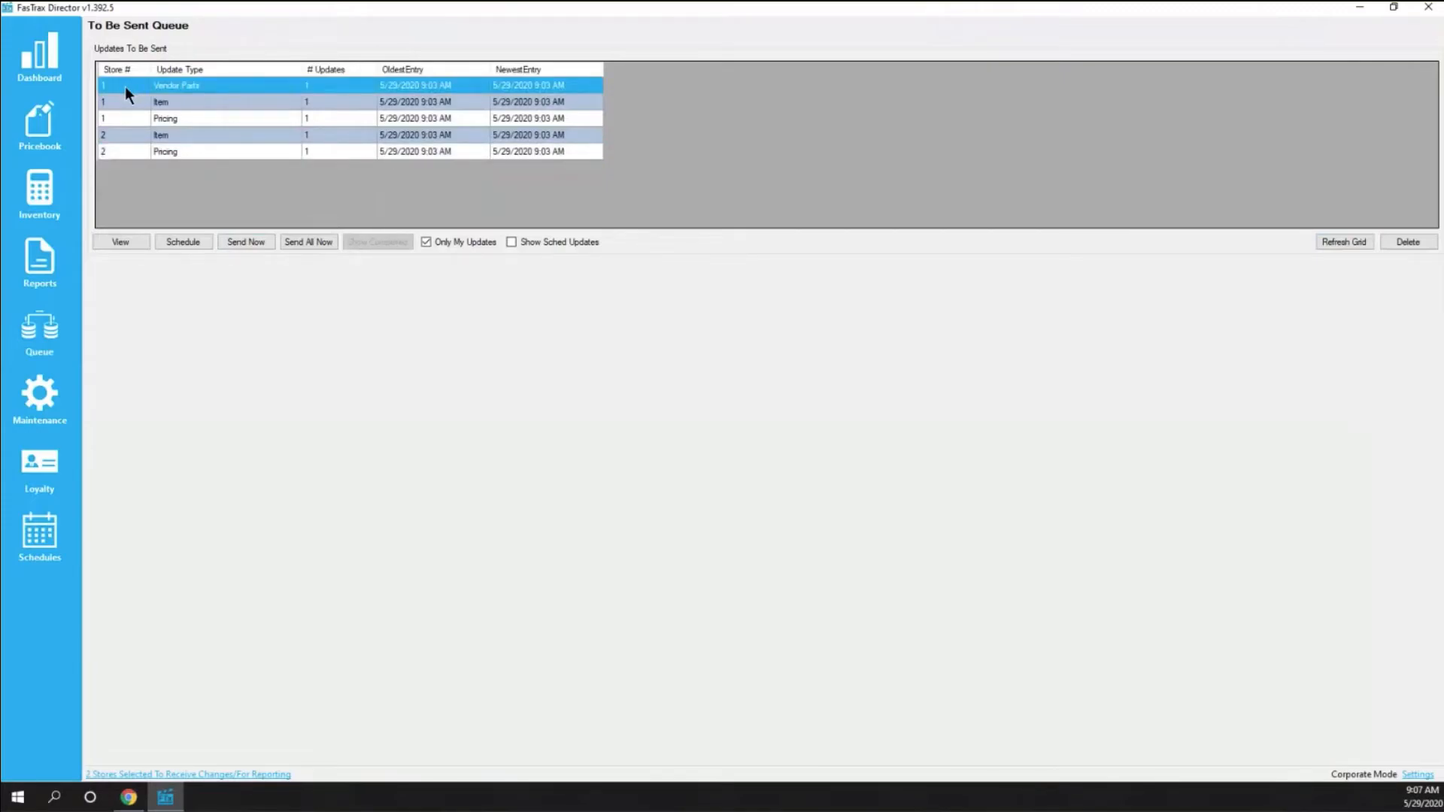
{"action": "left_click_drag", "start_coordinate": [129, 93], "coordinate": [128, 120]}
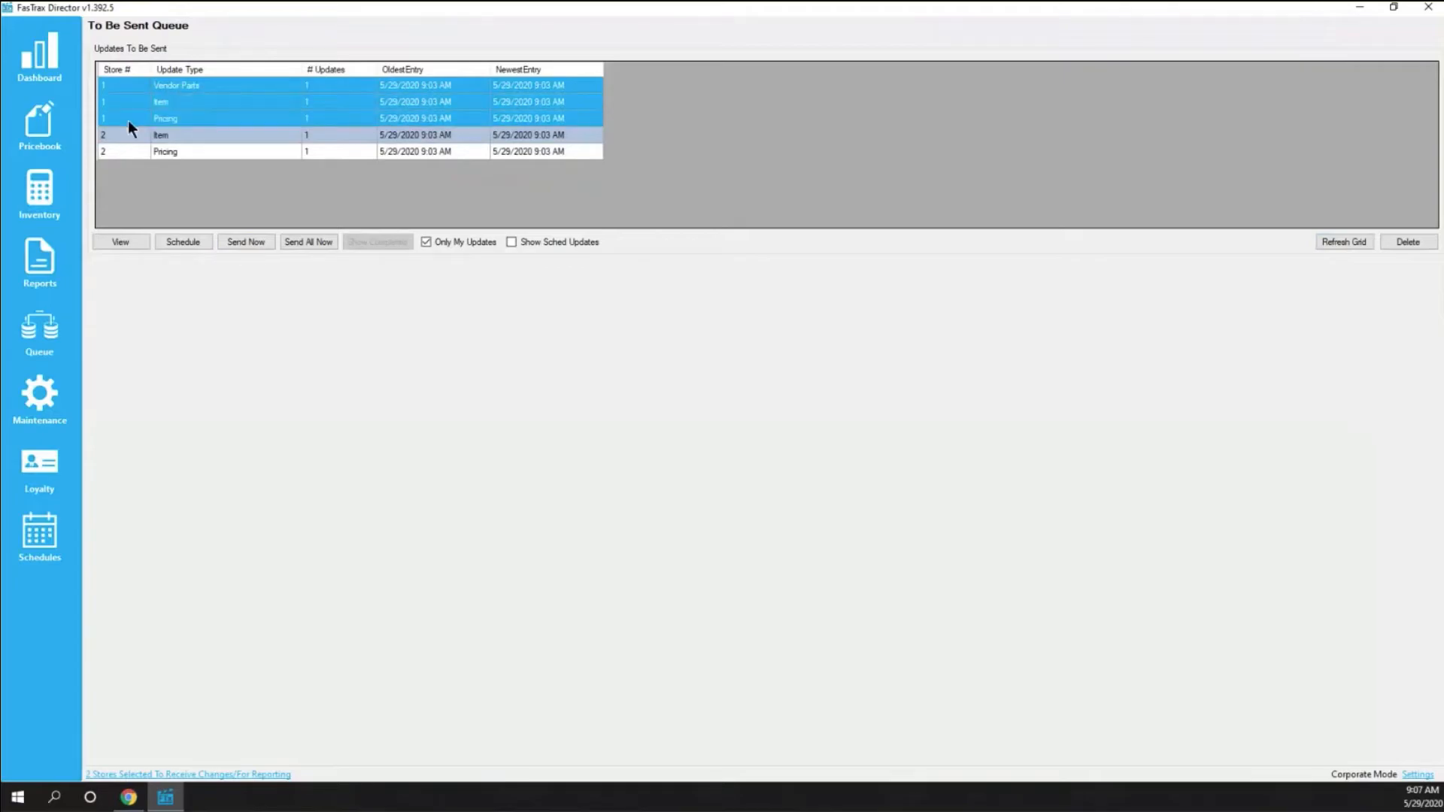
{"action": "left_click", "coordinate": [121, 82]}
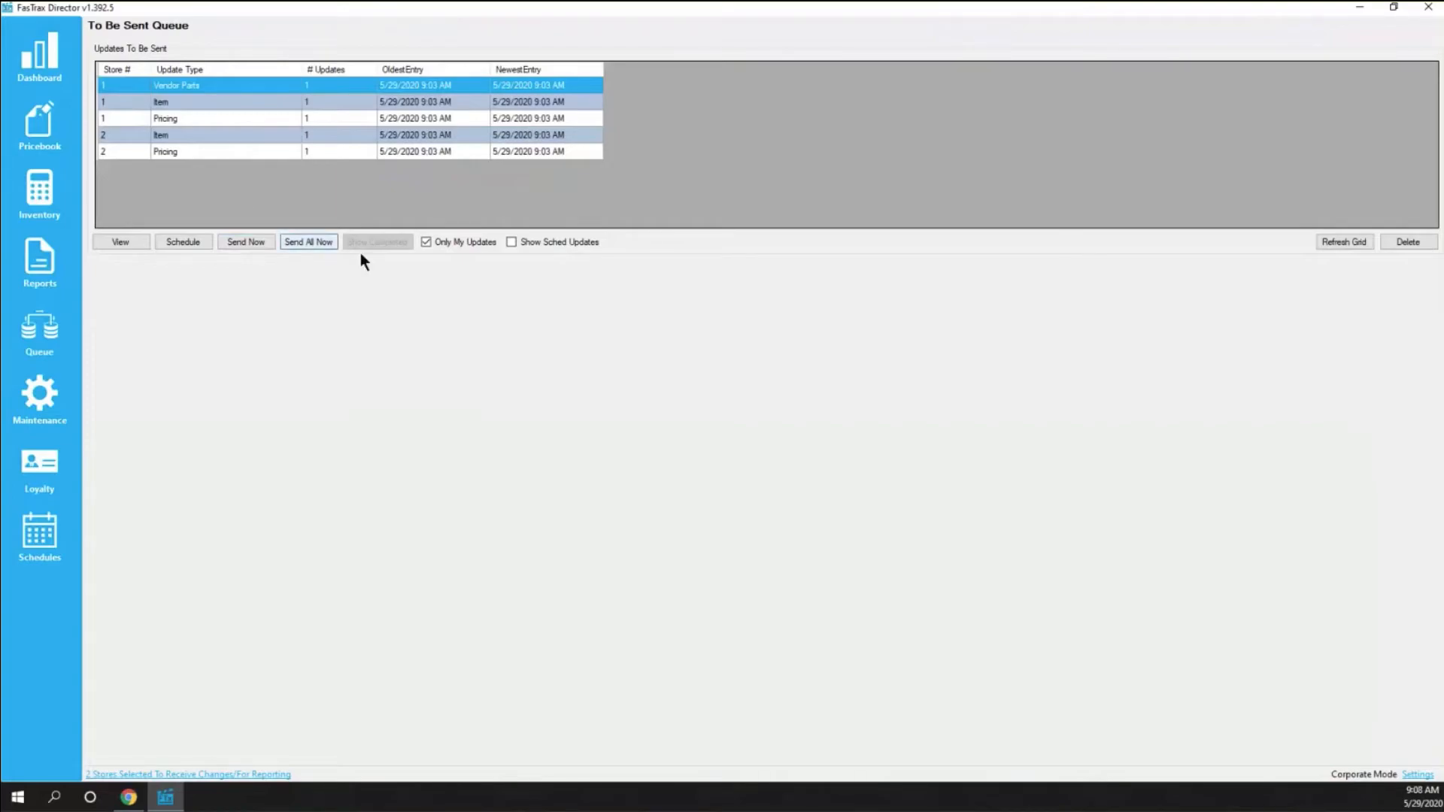
{"action": "left_click", "coordinate": [330, 239]}
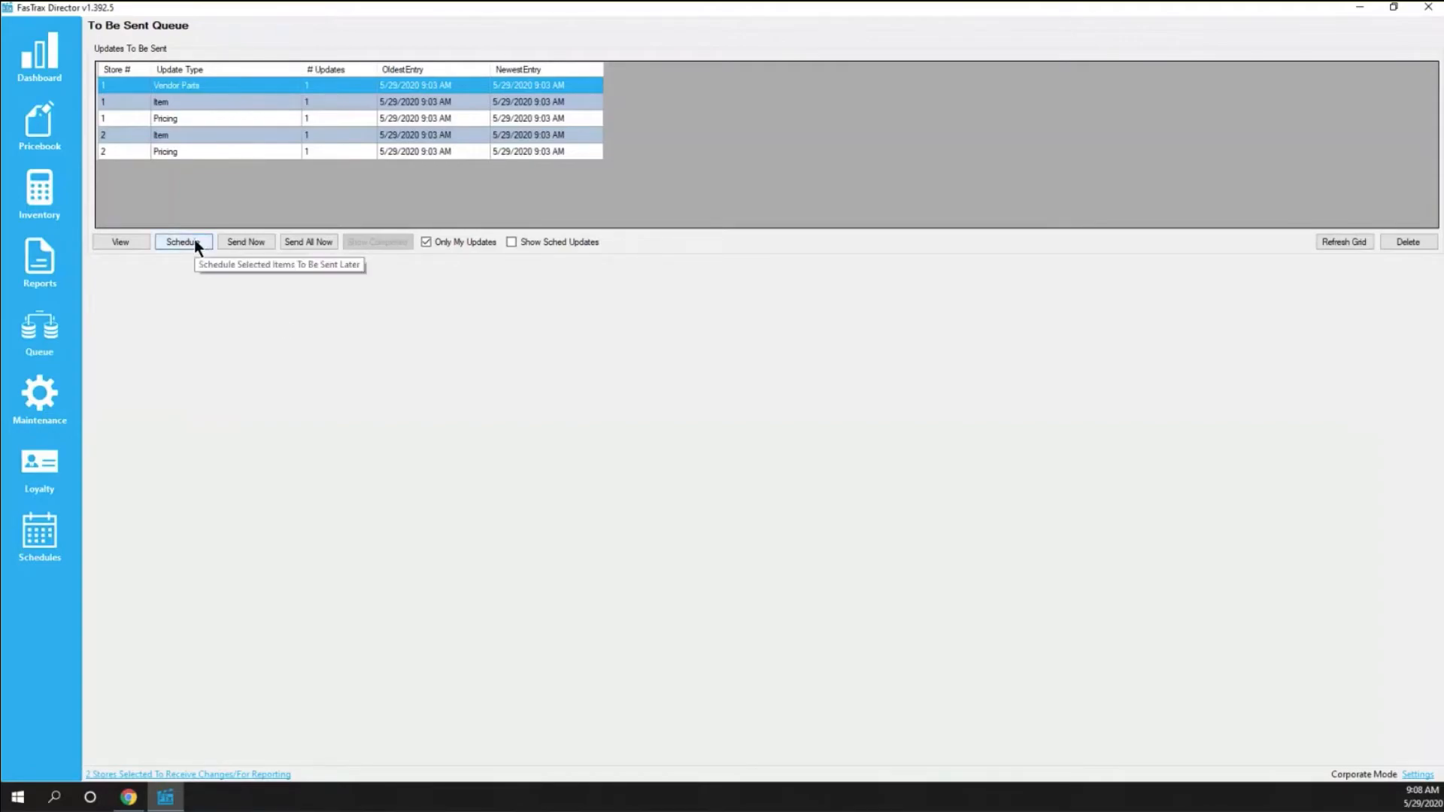
Set up store 1's Pricing update for sending on 5/31/2020 at 11:00:00 PM, and cancel the scheduling.
{"action": "left_click", "coordinate": [112, 121]}
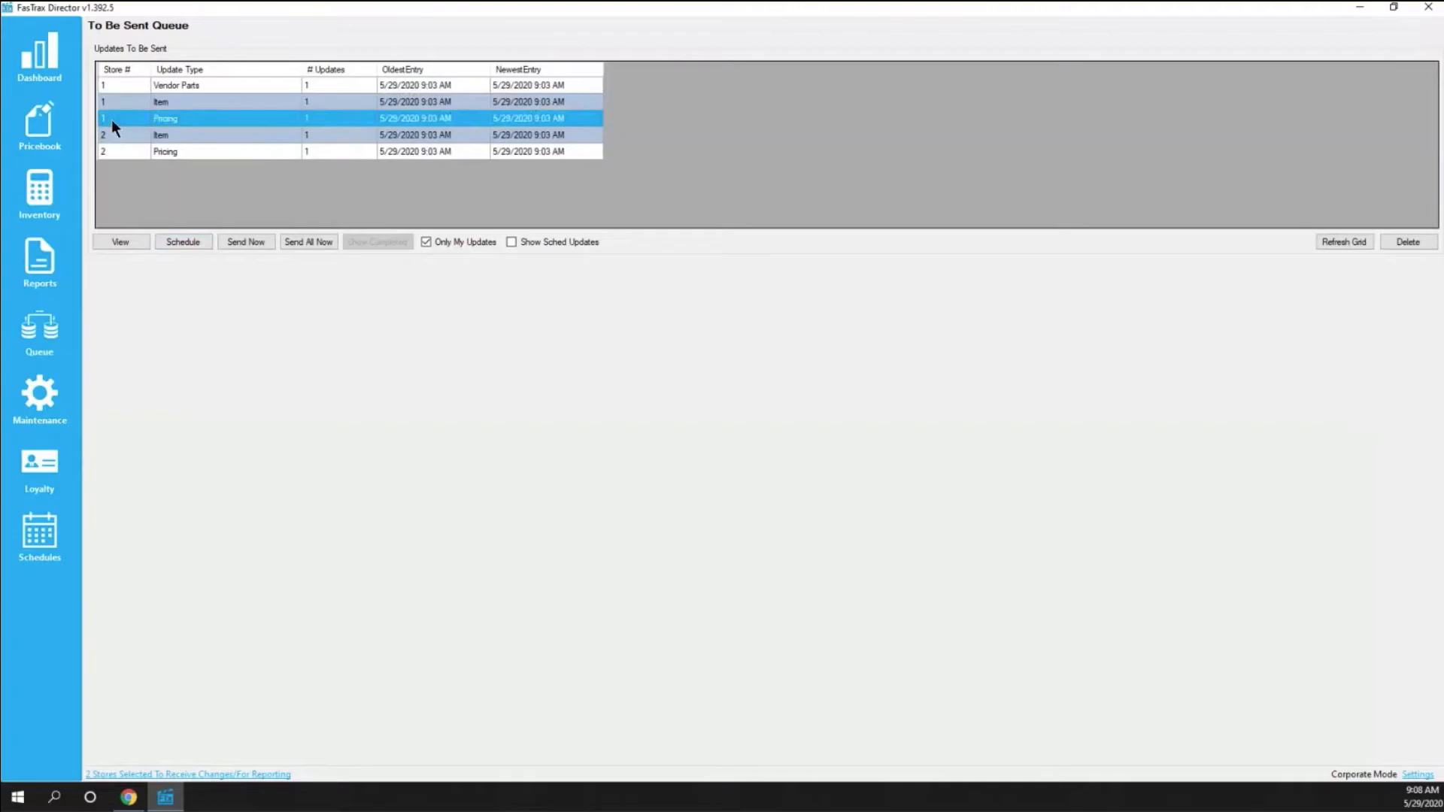
{"action": "left_click", "coordinate": [182, 242]}
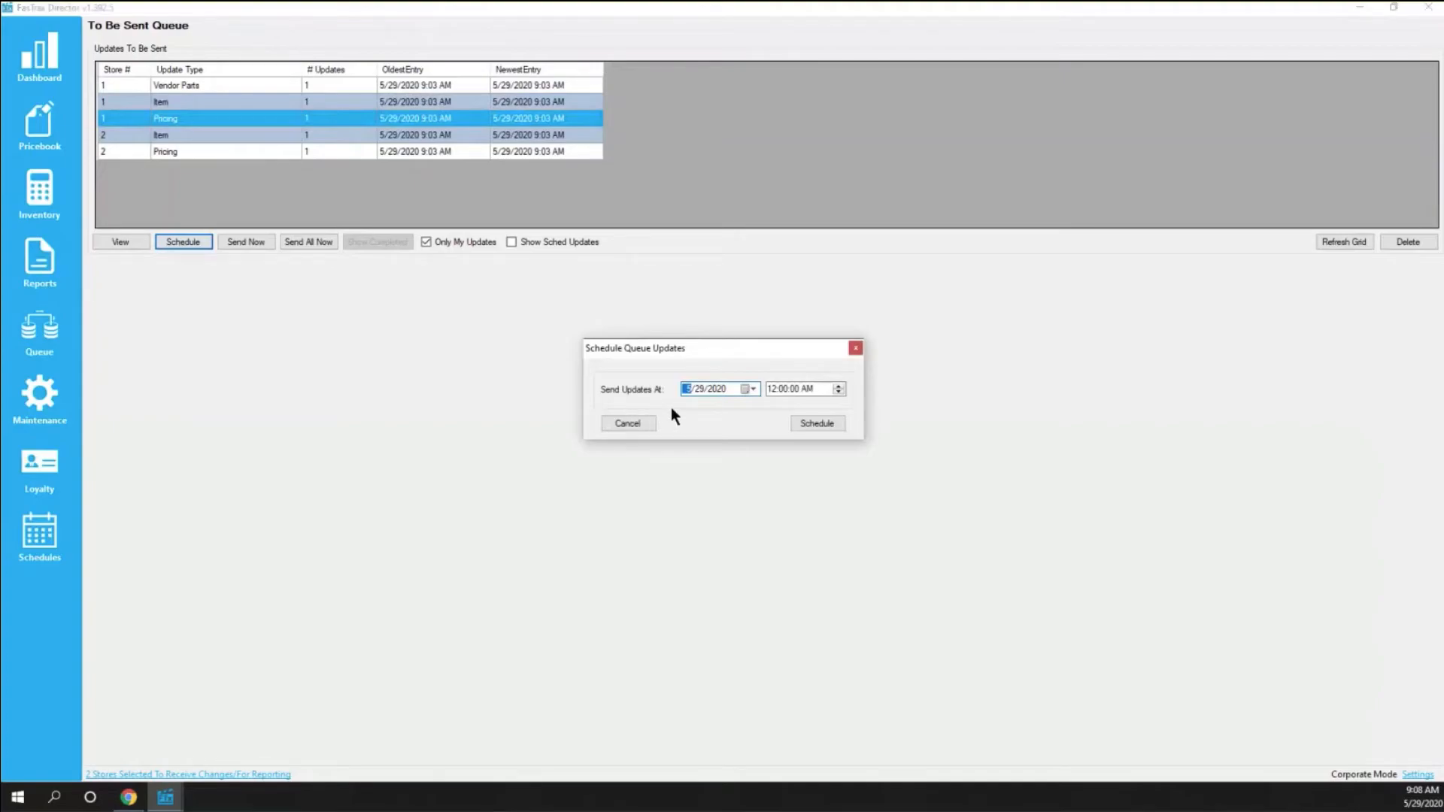
{"action": "left_click", "coordinate": [756, 387]}
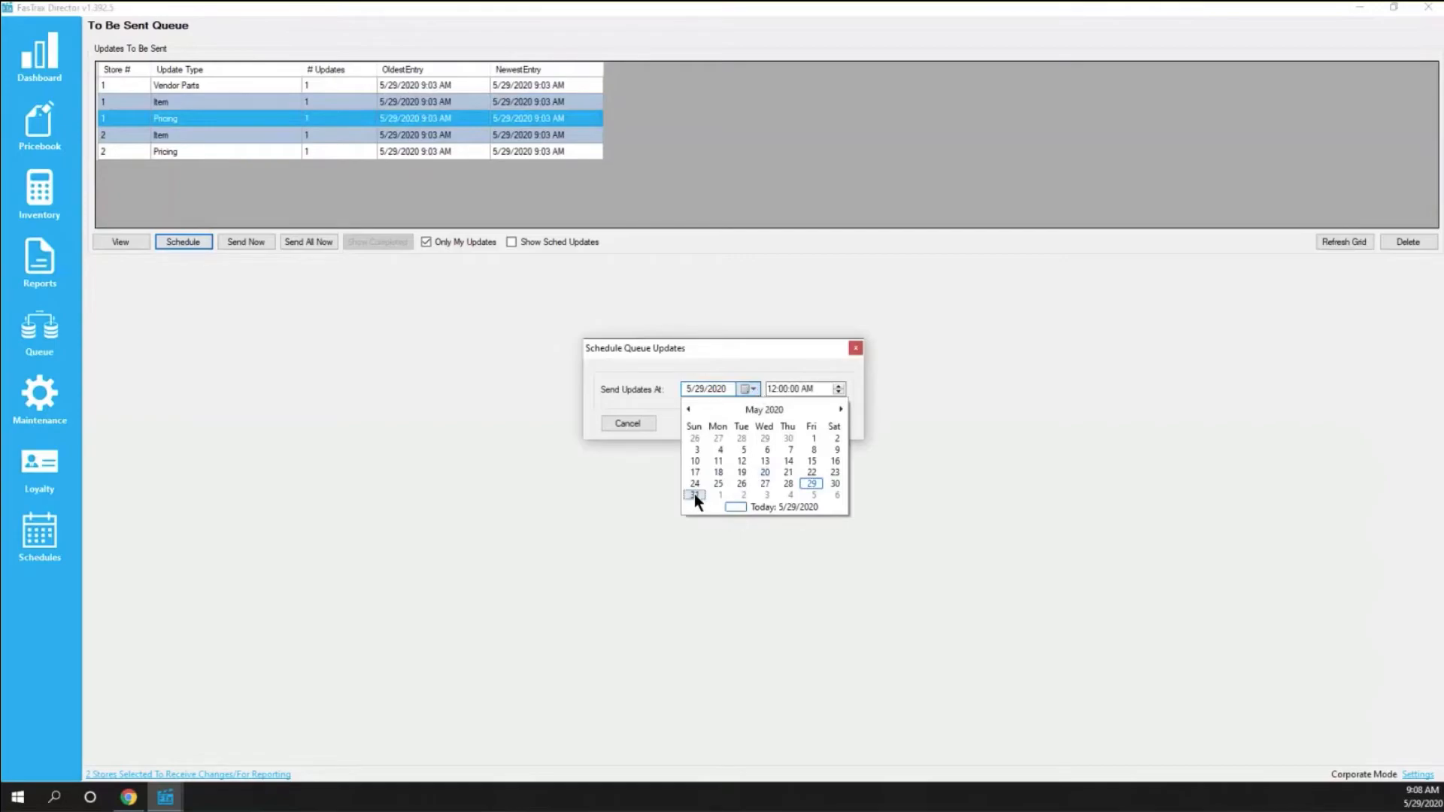
{"action": "left_click", "coordinate": [694, 493]}
{"action": "left_click", "coordinate": [774, 390]}
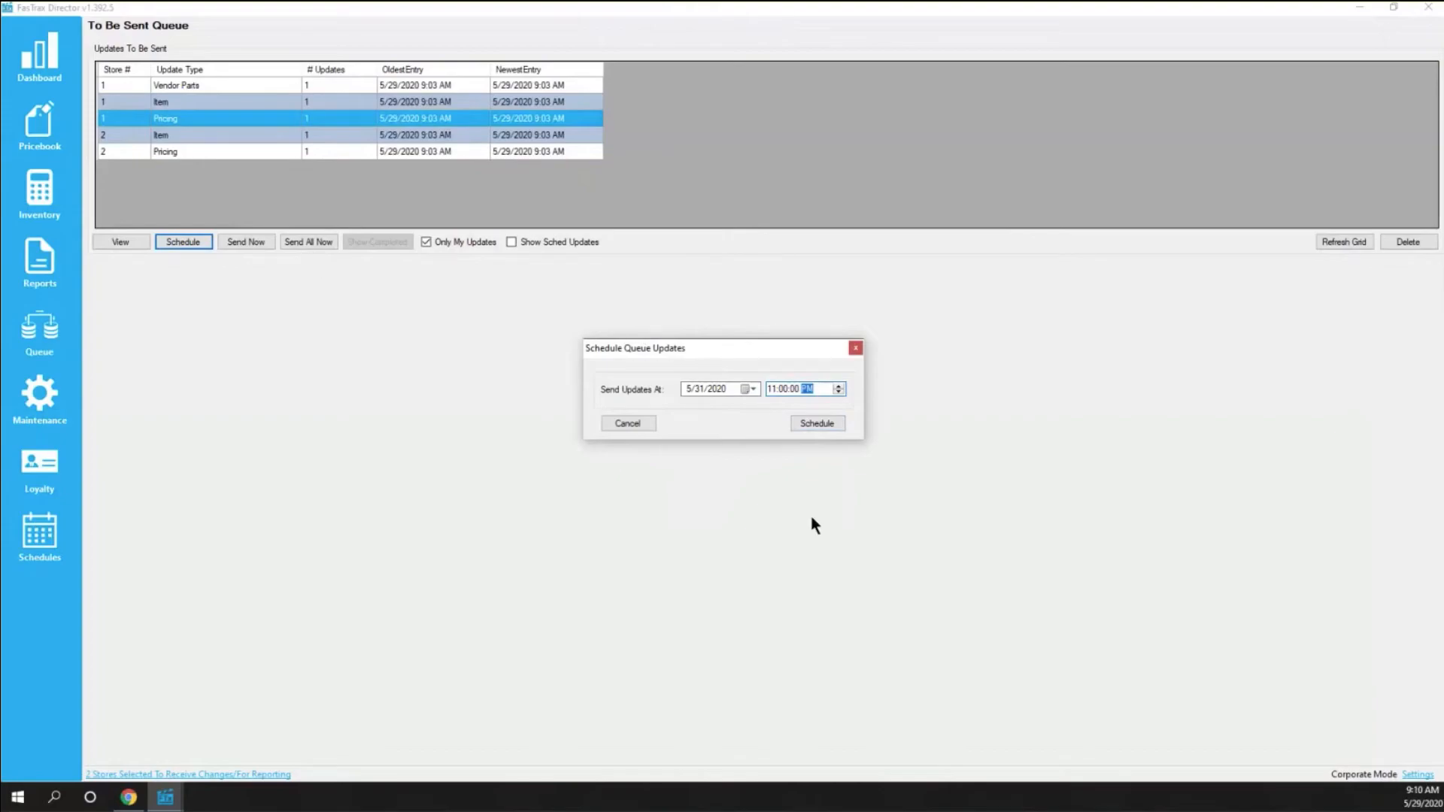
{"action": "left_click", "coordinate": [642, 424]}
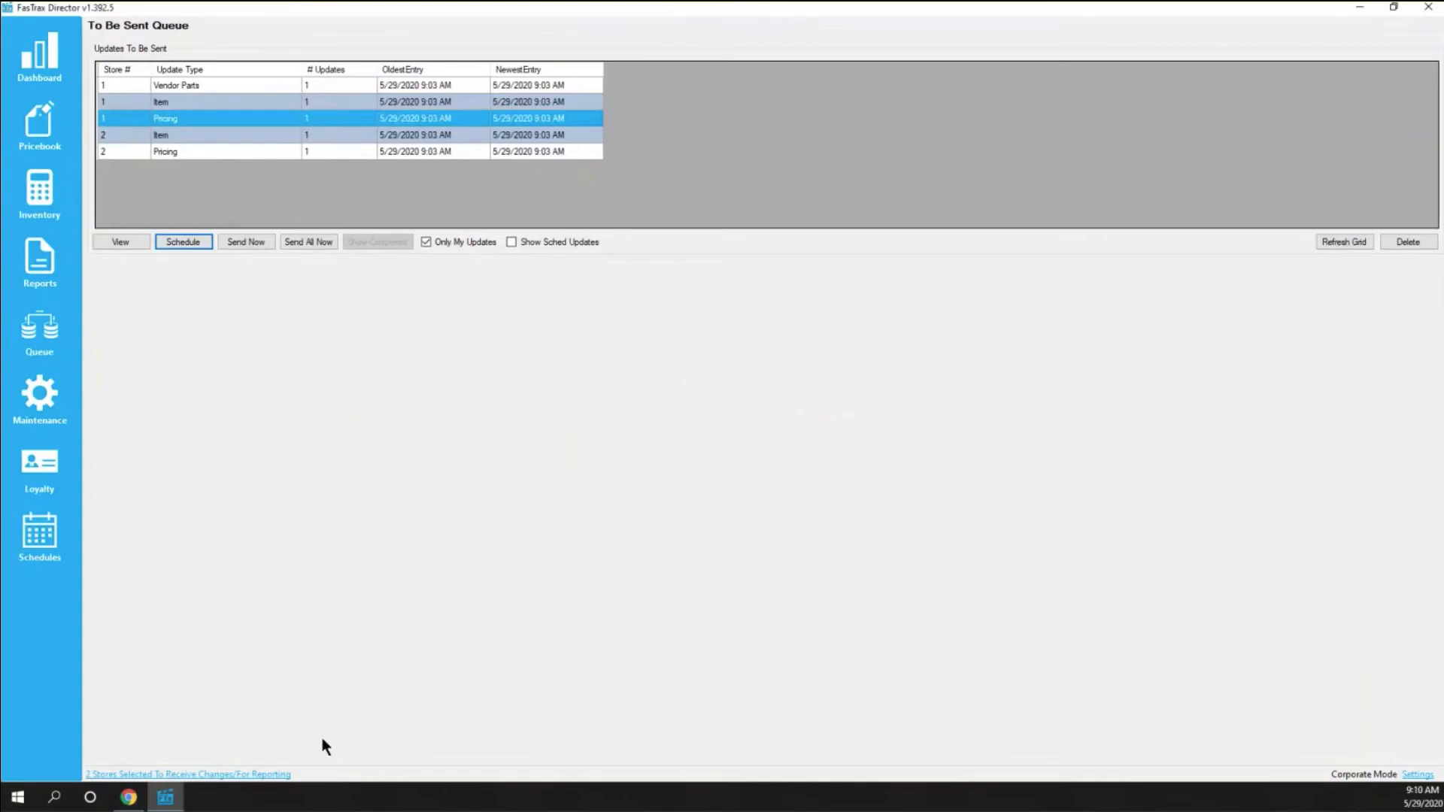
Exclude FasTrax Store #2 from the stores selected to receive changes and refresh the queue grid.
{"action": "left_click", "coordinate": [273, 774]}
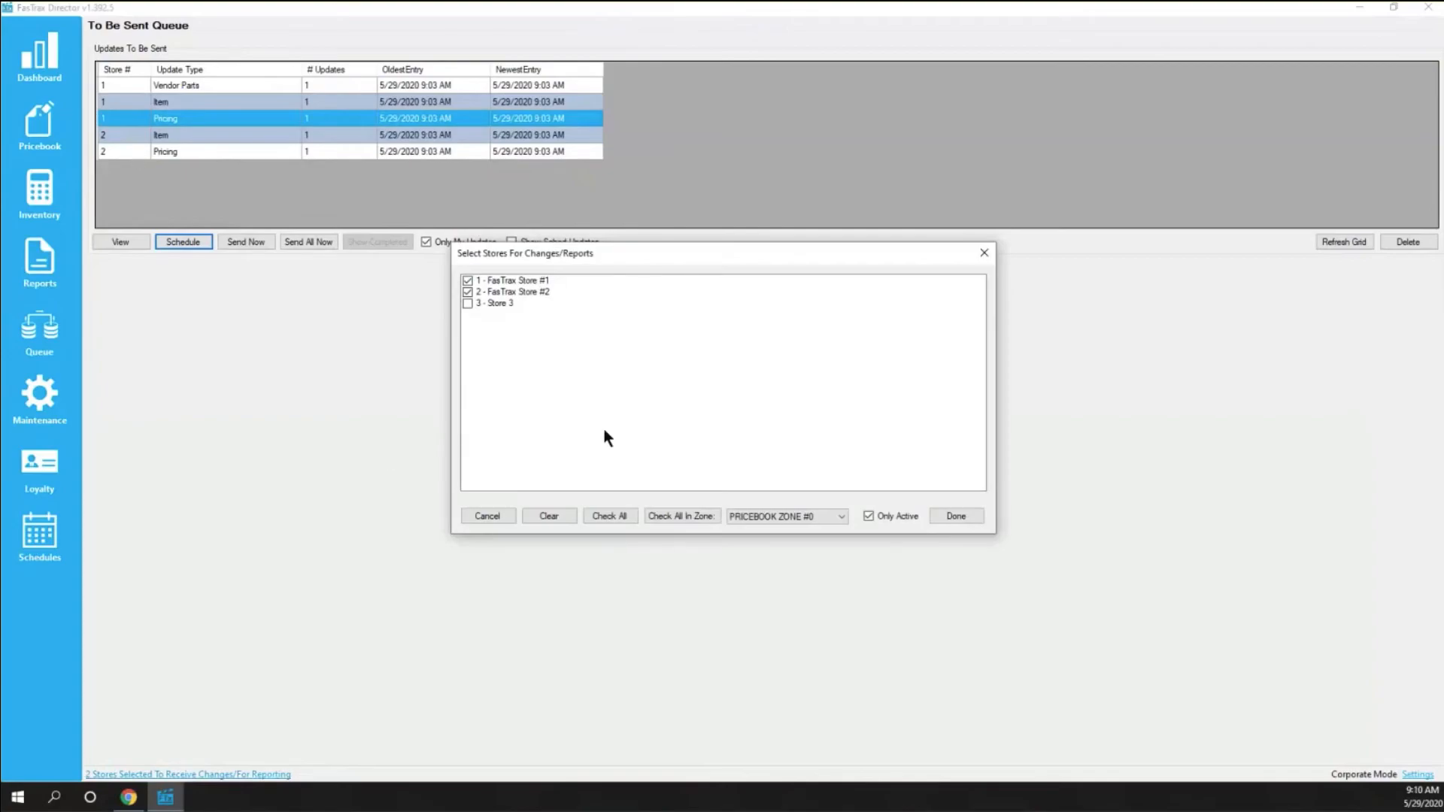
{"action": "left_click", "coordinate": [468, 292]}
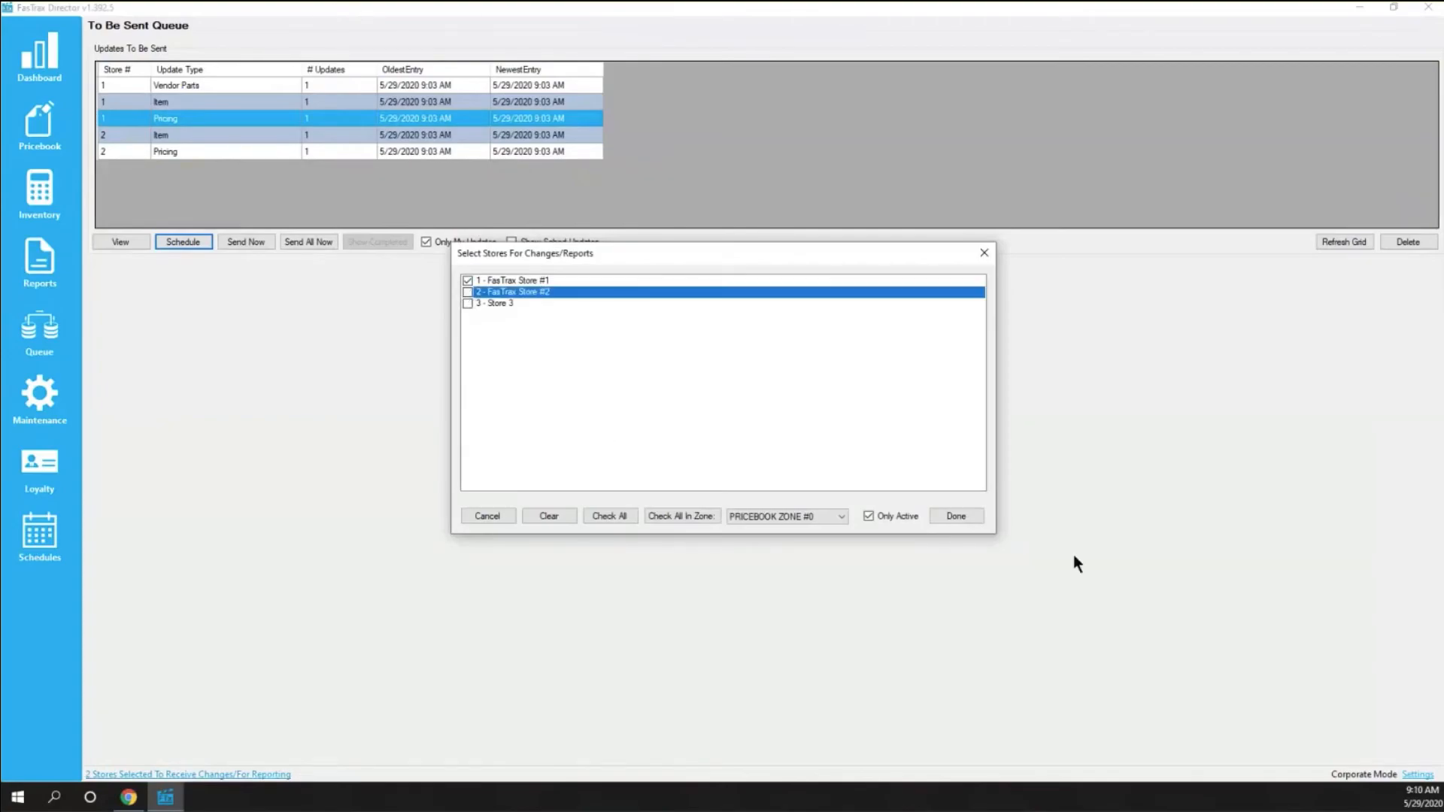
{"action": "left_click", "coordinate": [976, 521]}
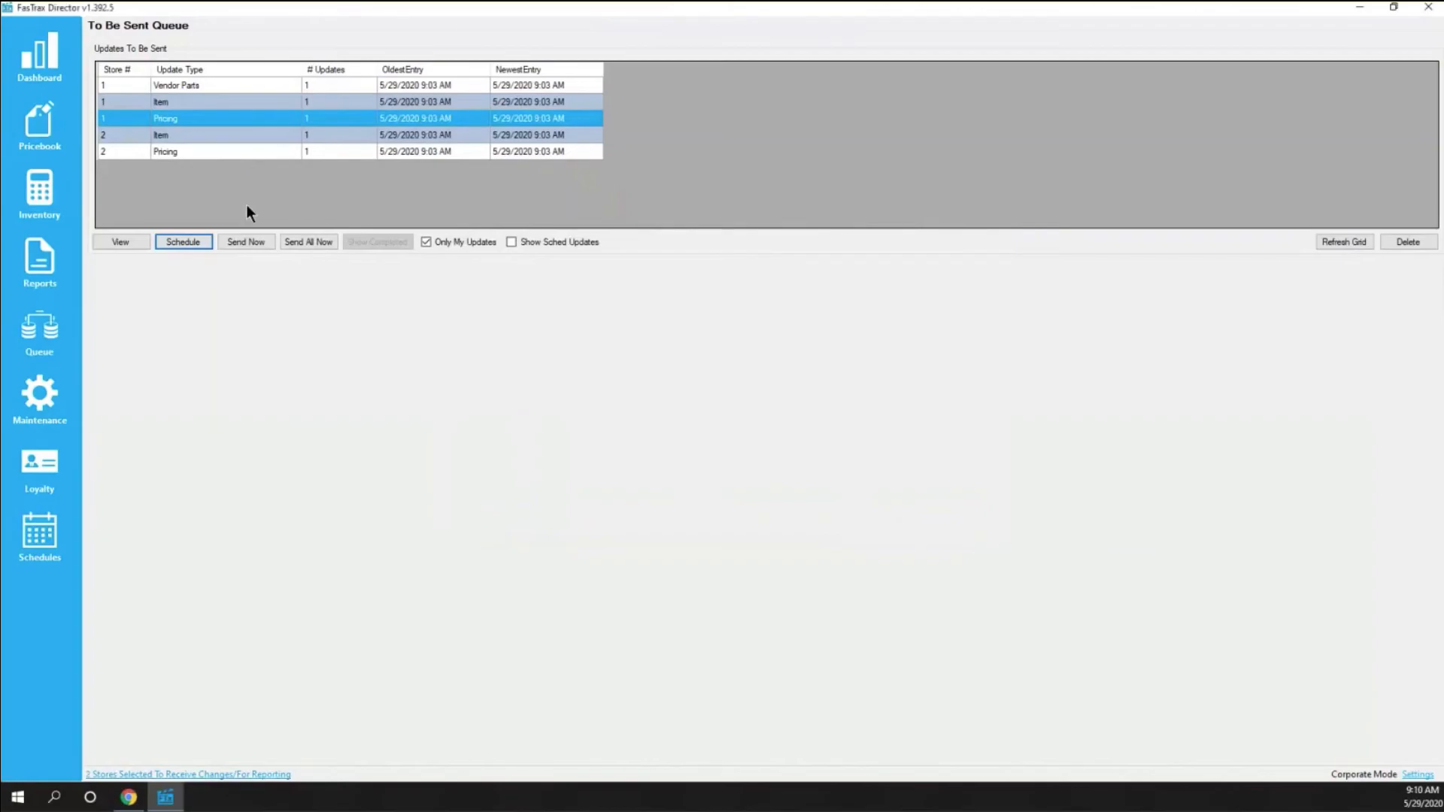
{"action": "left_click", "coordinate": [1346, 238]}
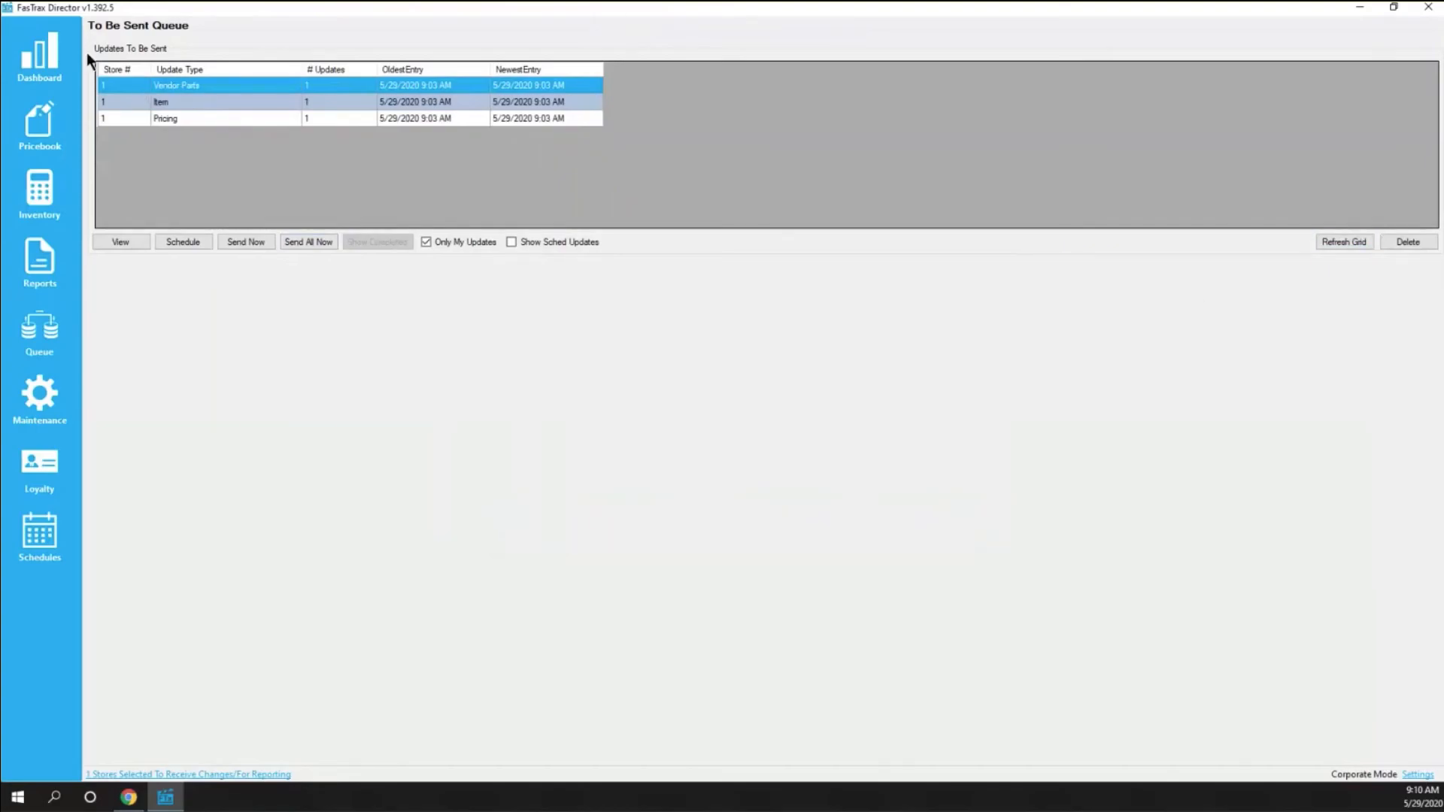
Delete store 1's Vendor Parts update from the queue and confirm the deletion.
{"action": "left_click", "coordinate": [1433, 242]}
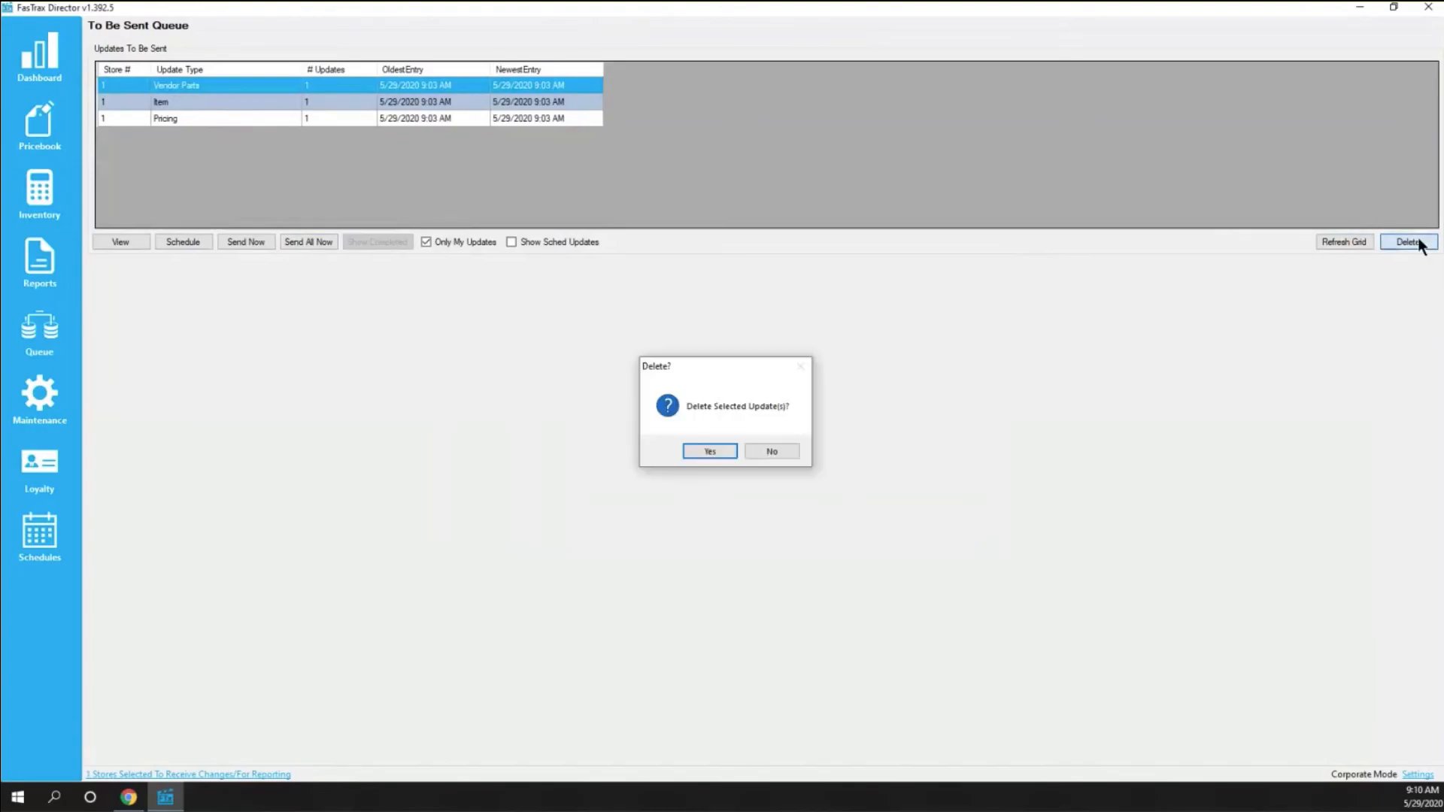
{"action": "left_click", "coordinate": [704, 452]}
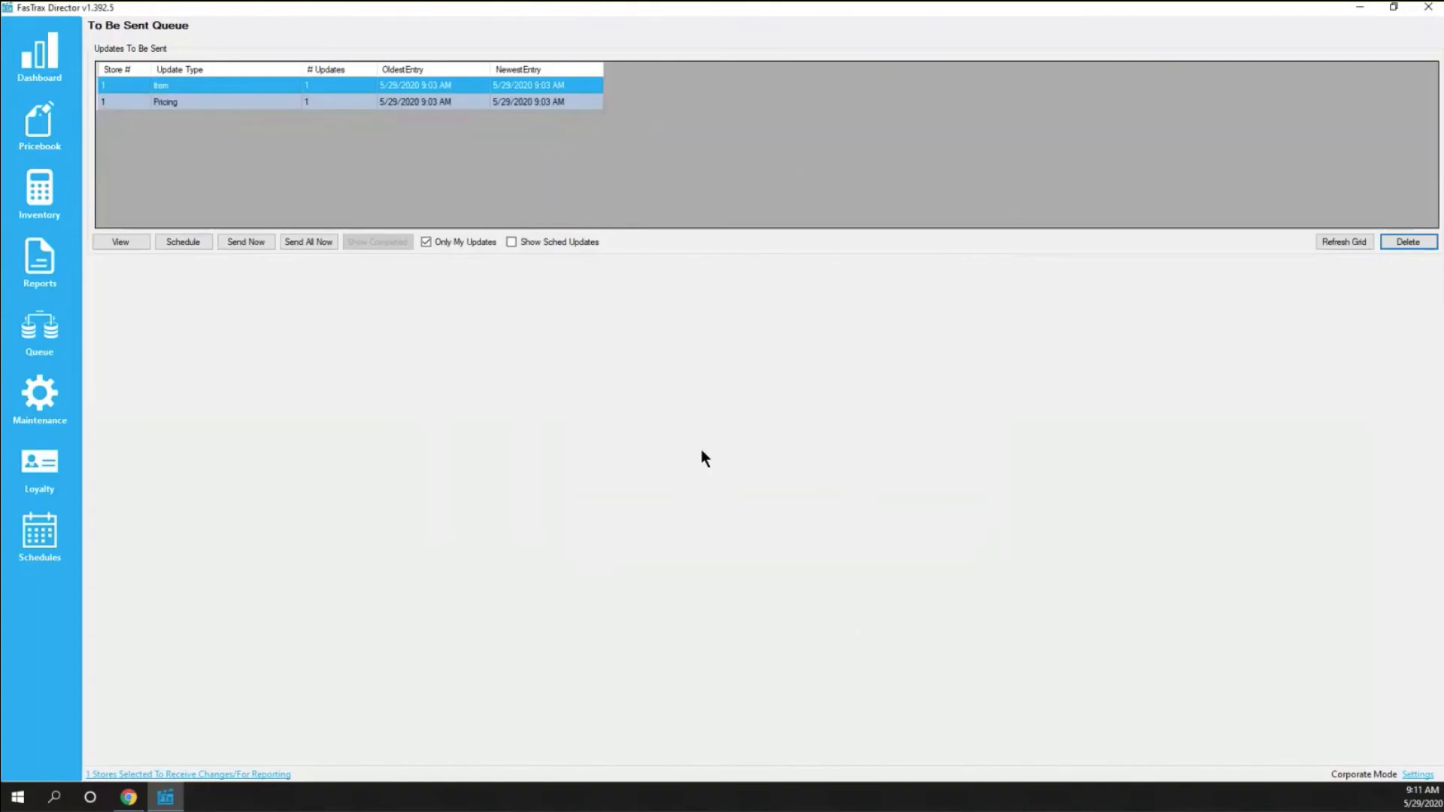
Switch to Chrome and look through the weekly training webinars listed on goftx.com/webinars.
{"action": "left_click", "coordinate": [128, 798]}
{"action": "left_click", "coordinate": [152, 38]}
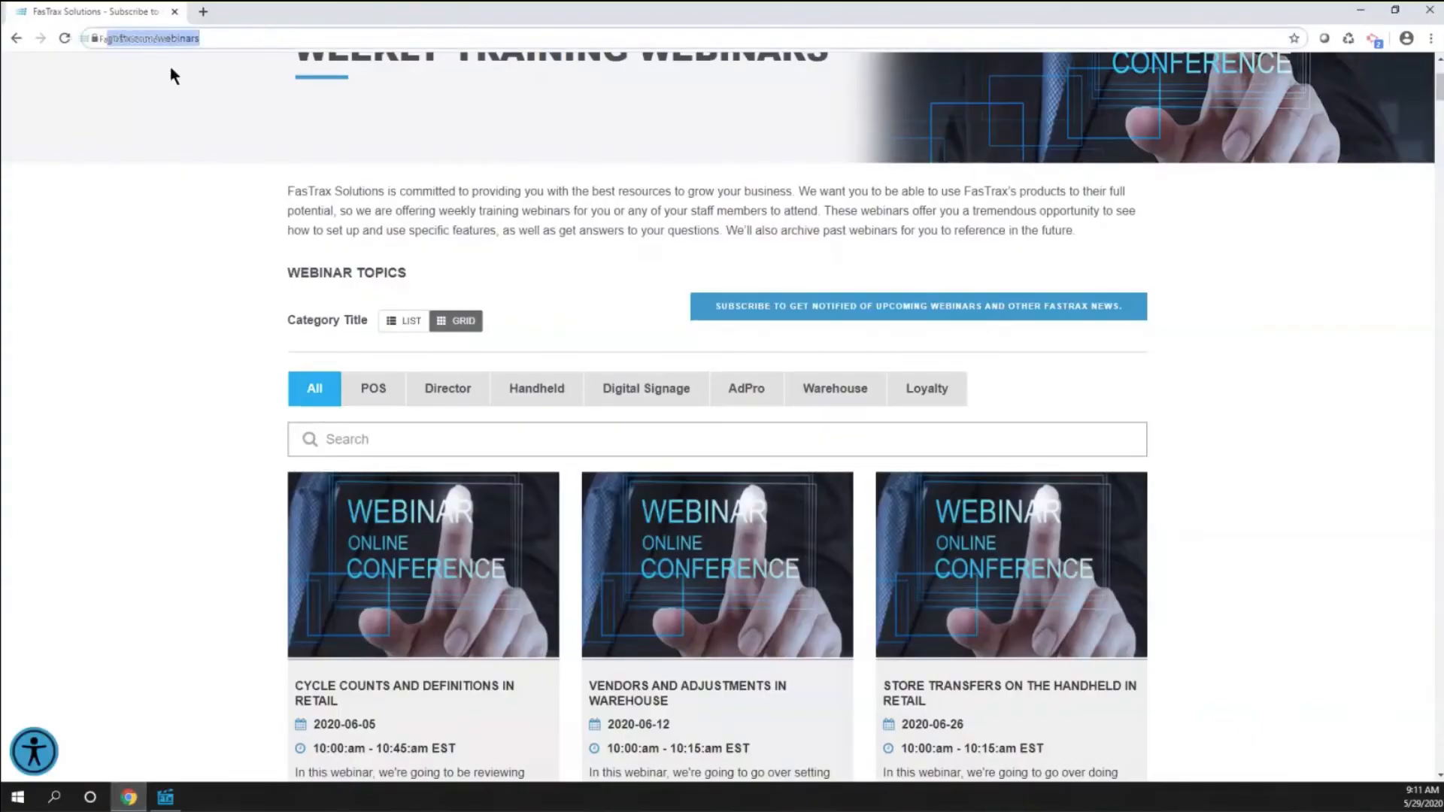
{"action": "scroll", "coordinate": [199, 98], "scroll_direction": "up", "scroll_amount": 1}
{"action": "scroll", "coordinate": [198, 98], "scroll_direction": "up", "scroll_amount": 3}
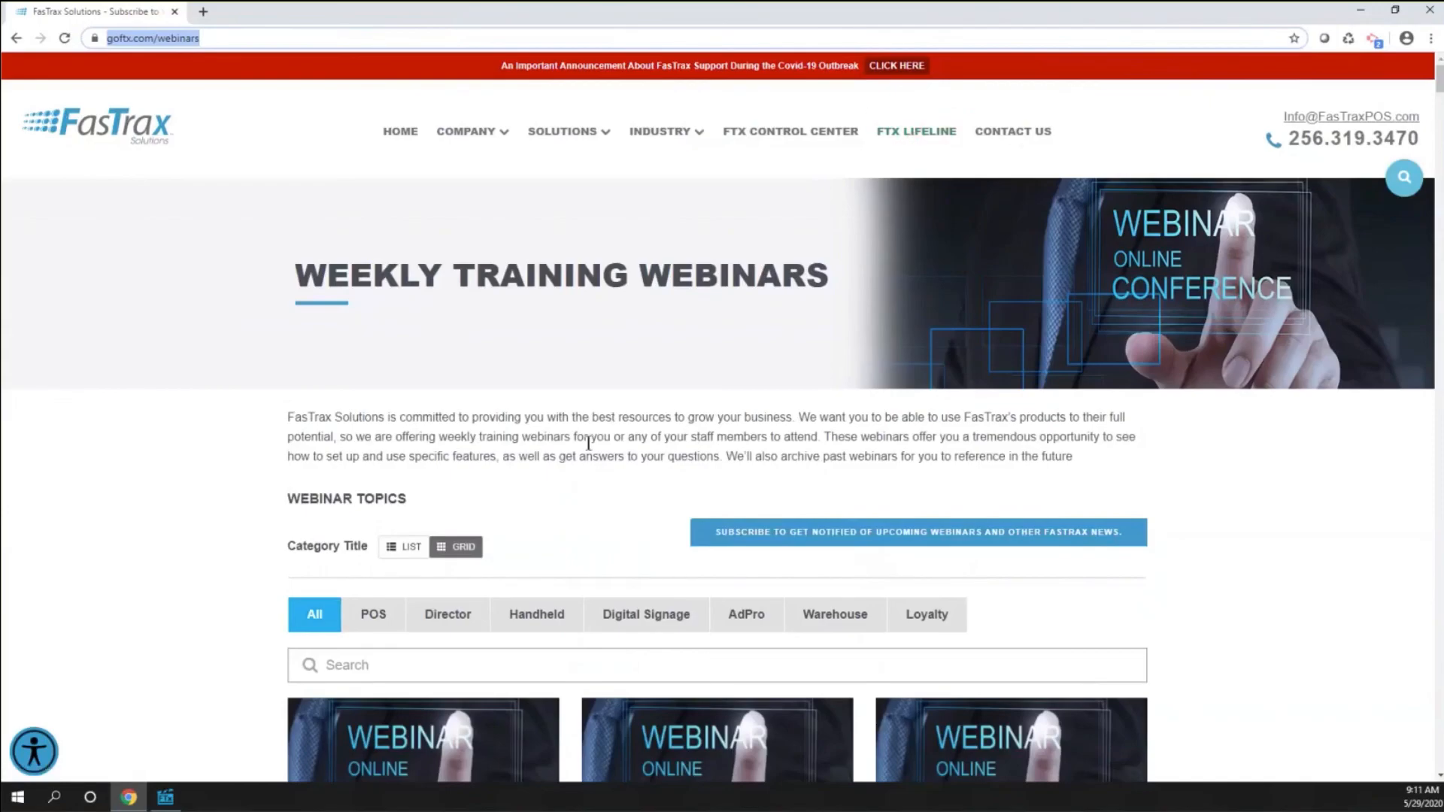
{"action": "scroll", "coordinate": [594, 428], "scroll_direction": "down", "scroll_amount": 3}
{"action": "scroll", "coordinate": [588, 443], "scroll_direction": "down", "scroll_amount": 3}
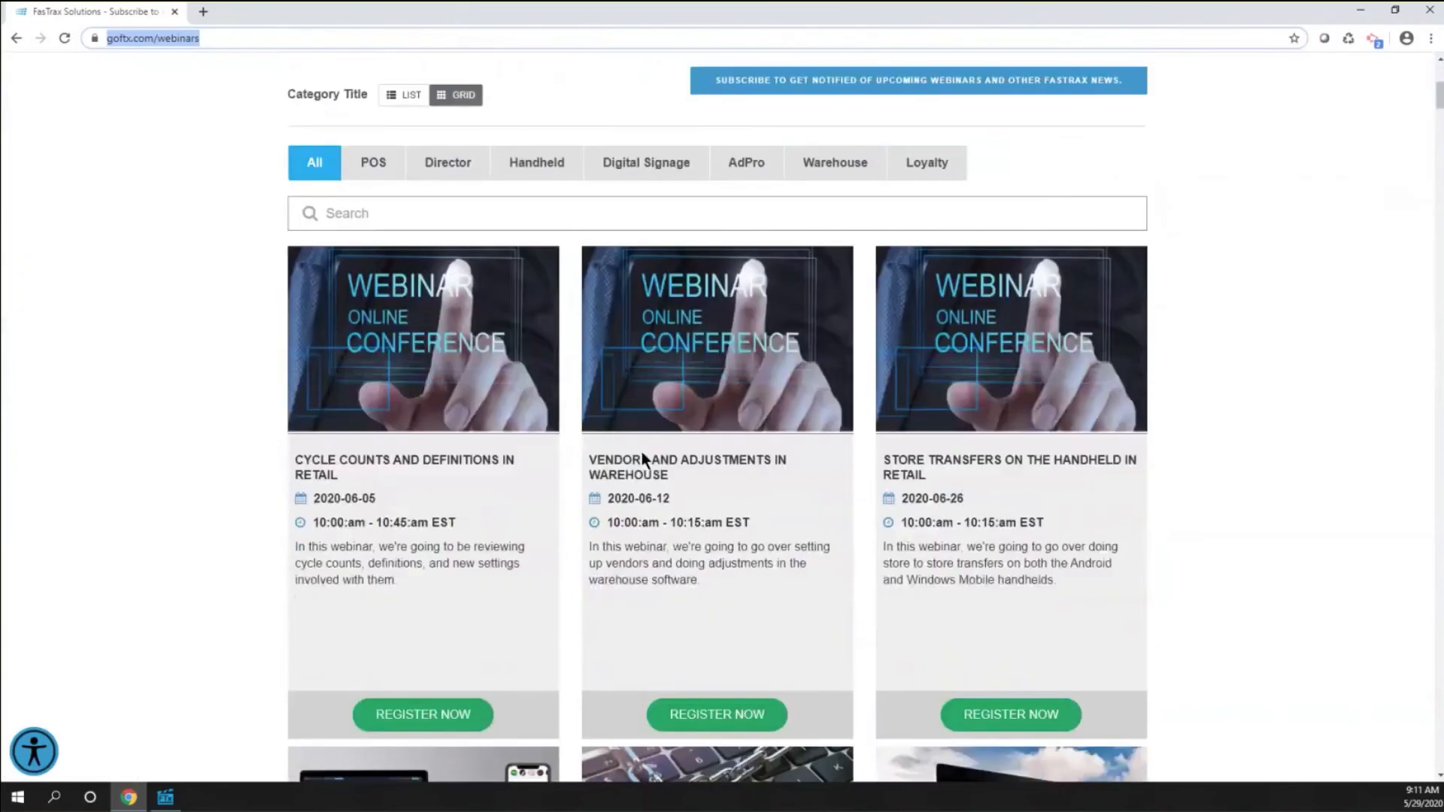
{"action": "scroll", "coordinate": [711, 688], "scroll_direction": "down", "scroll_amount": 7}
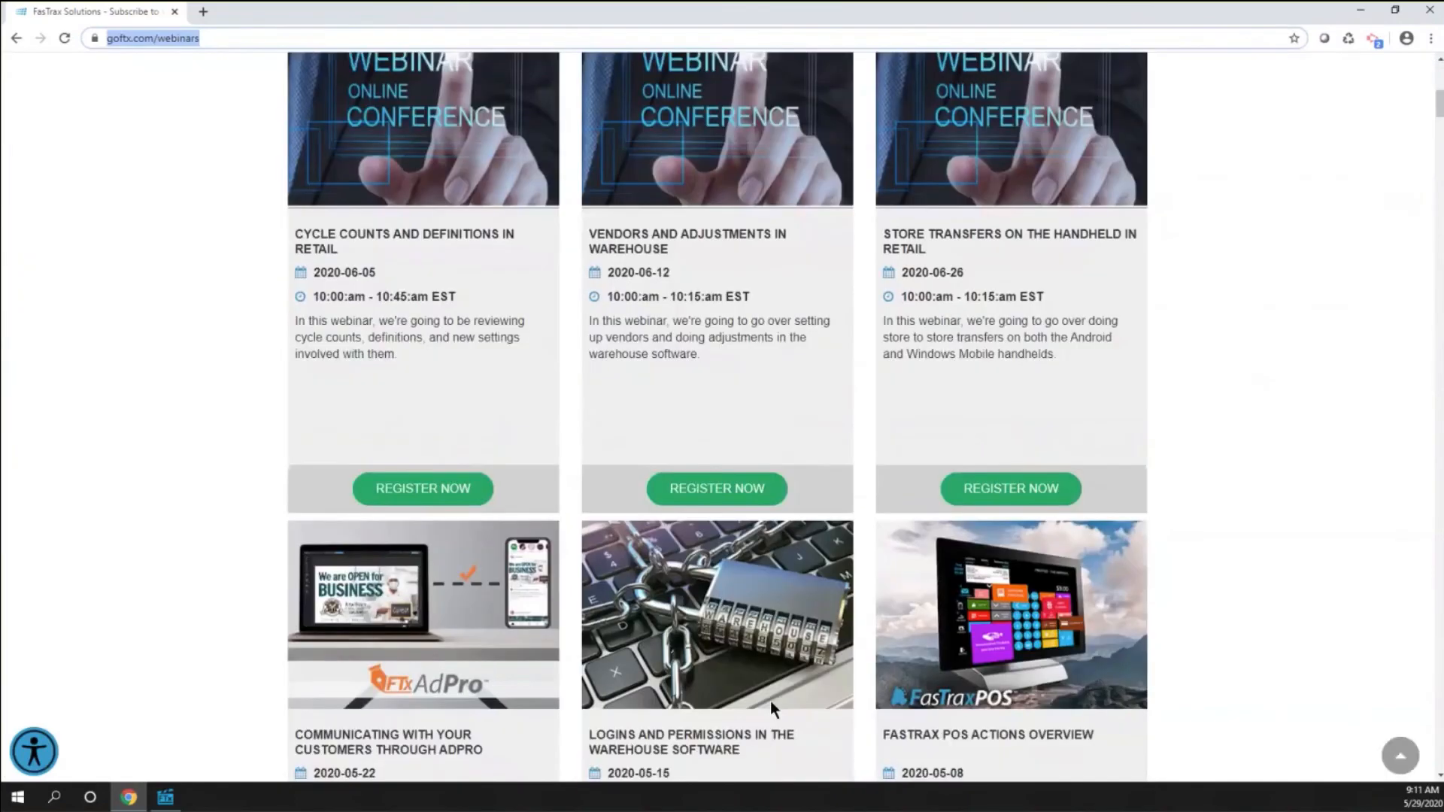